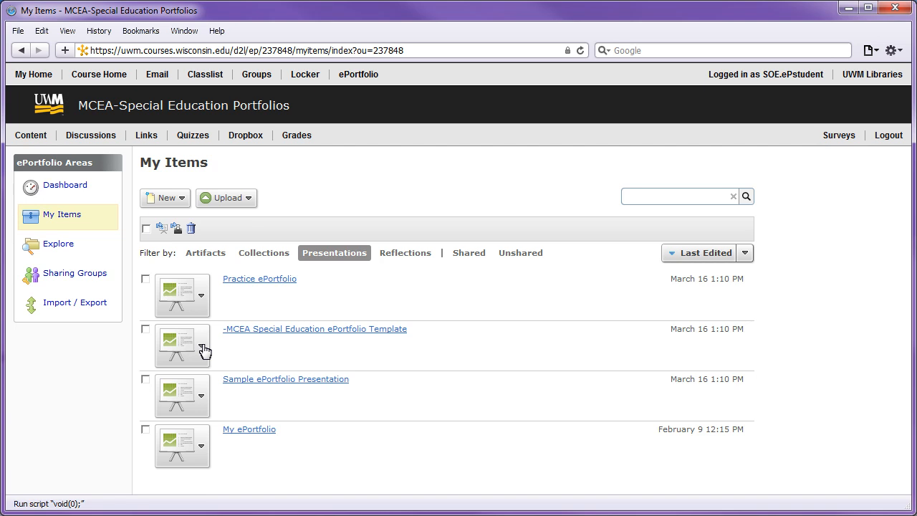
Copy the -MCEA Special Education ePortfolio Template presentation as "Sample Student eportfolio".
{"action": "left_click", "coordinate": [201, 346]}
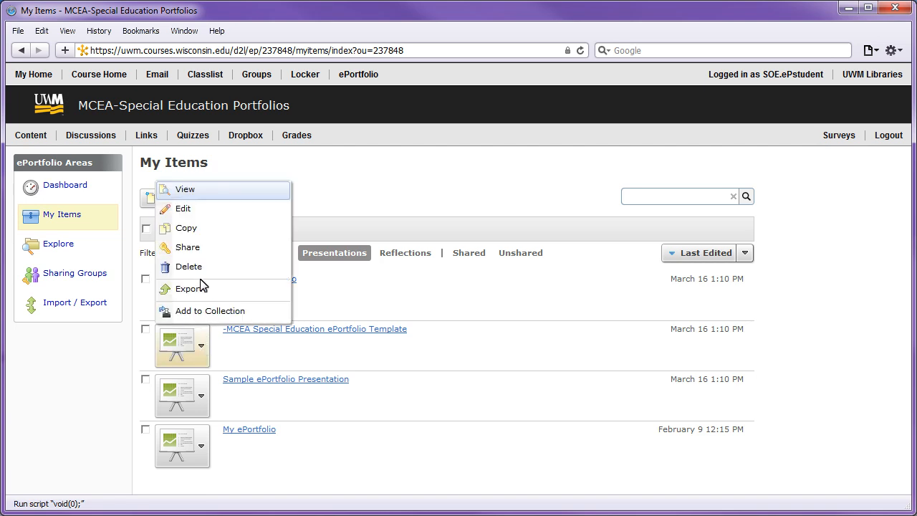
{"action": "left_click", "coordinate": [201, 235]}
{"action": "type", "text": "Sample"}
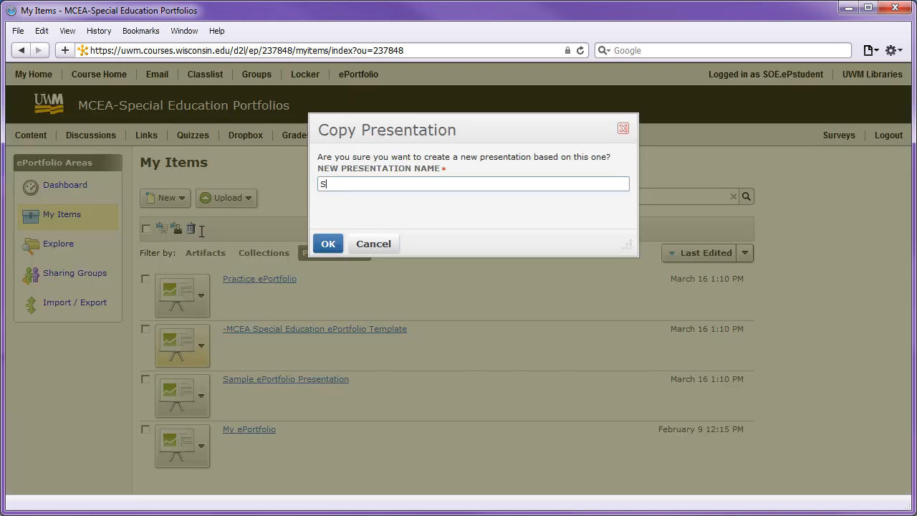
{"action": "type", "text": " Student eportfolio"}
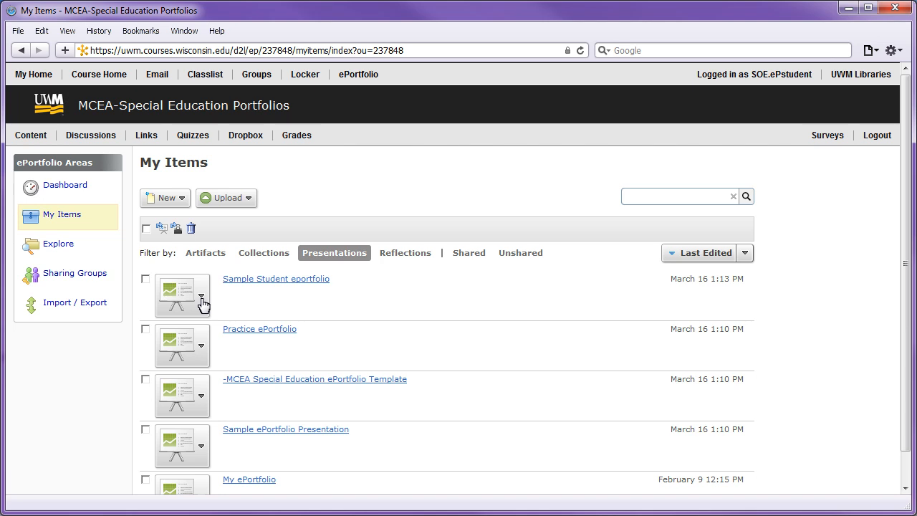
Edit the properties of the copied presentation, rename it "Sample Student MCEA ePortfolio" and save the change.
{"action": "left_click", "coordinate": [201, 298]}
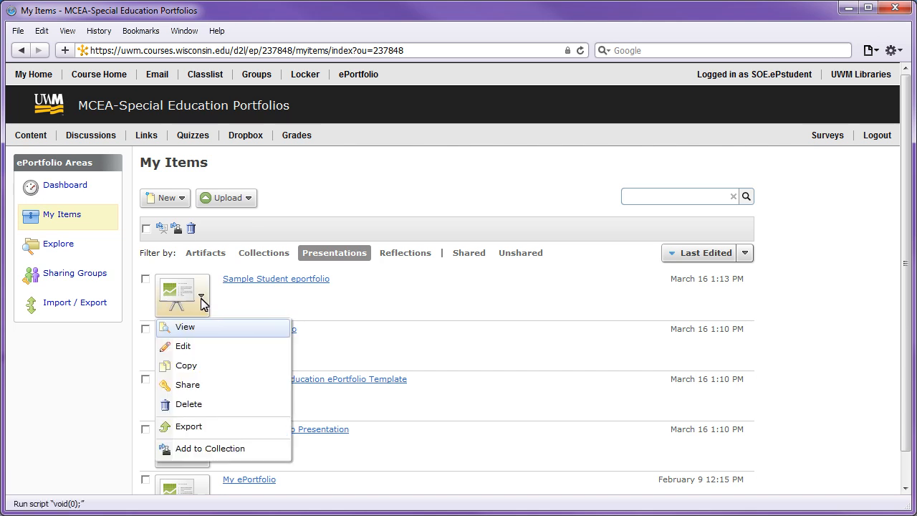
{"action": "left_click", "coordinate": [218, 350]}
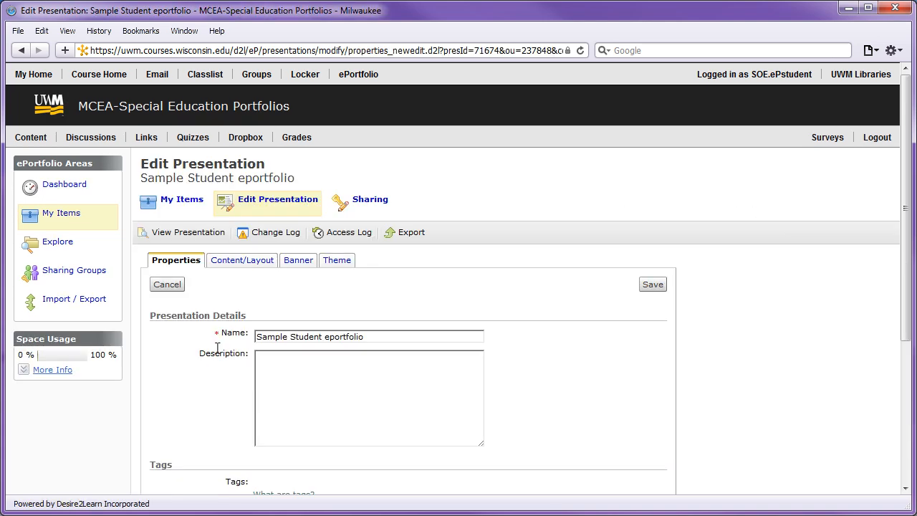
{"action": "left_click", "coordinate": [326, 337]}
{"action": "type", "text": "MCEA"}
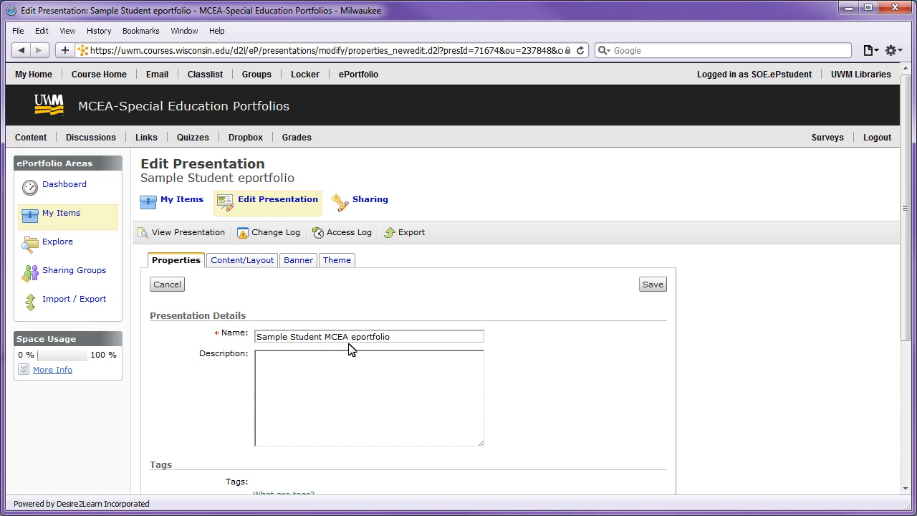
{"action": "key", "text": "Delete"}
{"action": "type", "text": "P"}
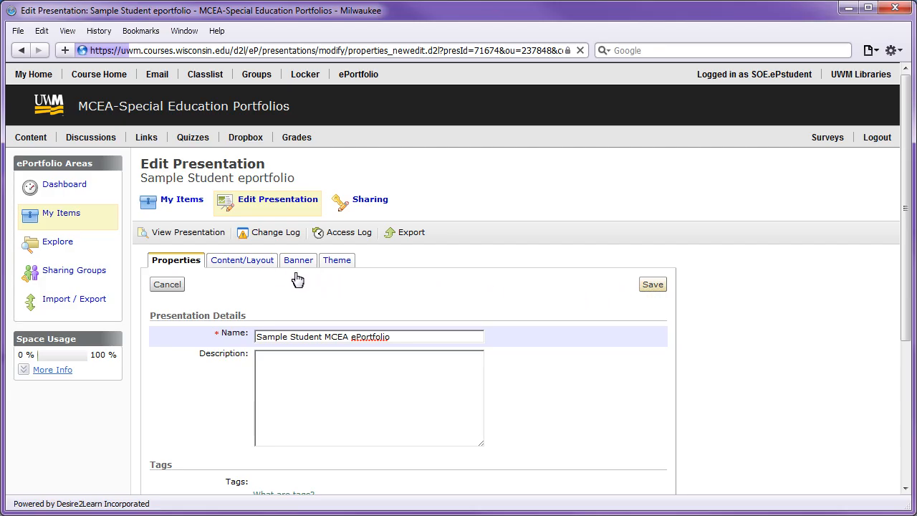
In the presentation's content, replace the Introduction component's placeholder directions with "You can type here... or copy and paste from another document.".
{"action": "left_click", "coordinate": [265, 266]}
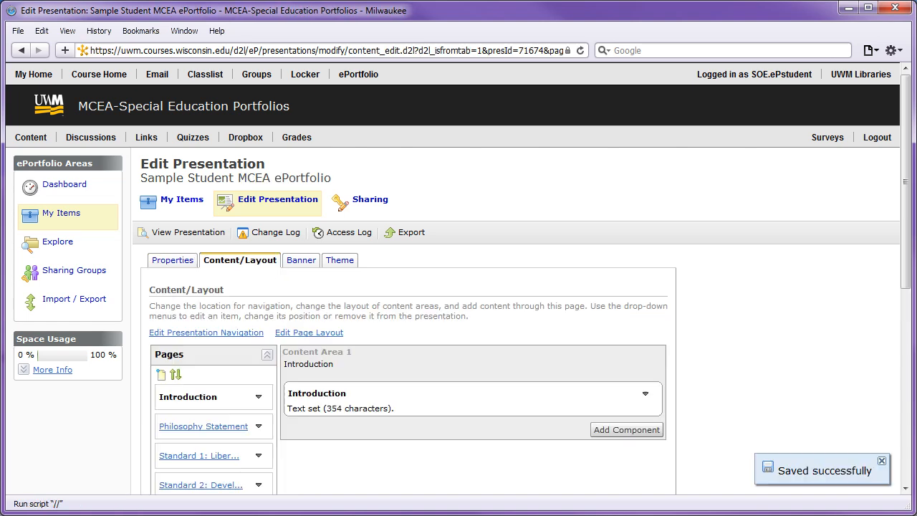
{"action": "scroll", "coordinate": [458, 287], "scroll_direction": "down", "scroll_amount": 5}
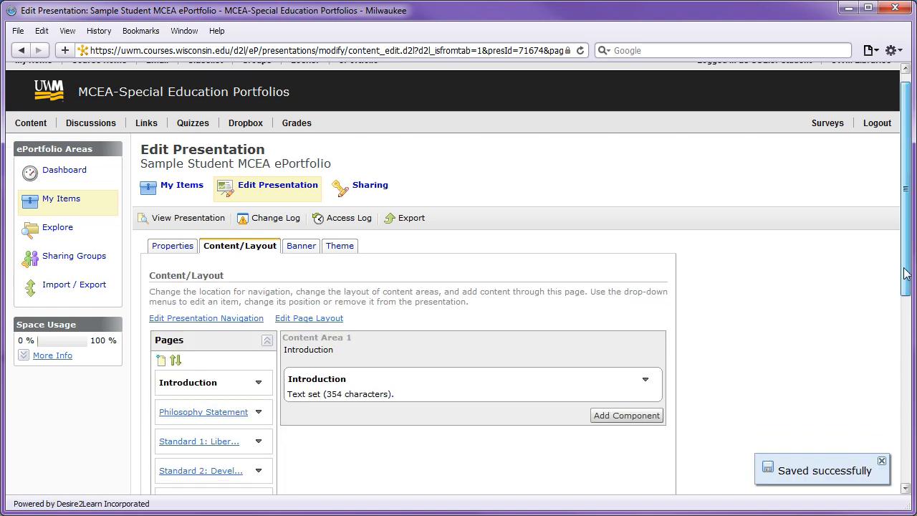
{"action": "scroll", "coordinate": [459, 286], "scroll_direction": "down", "scroll_amount": 4}
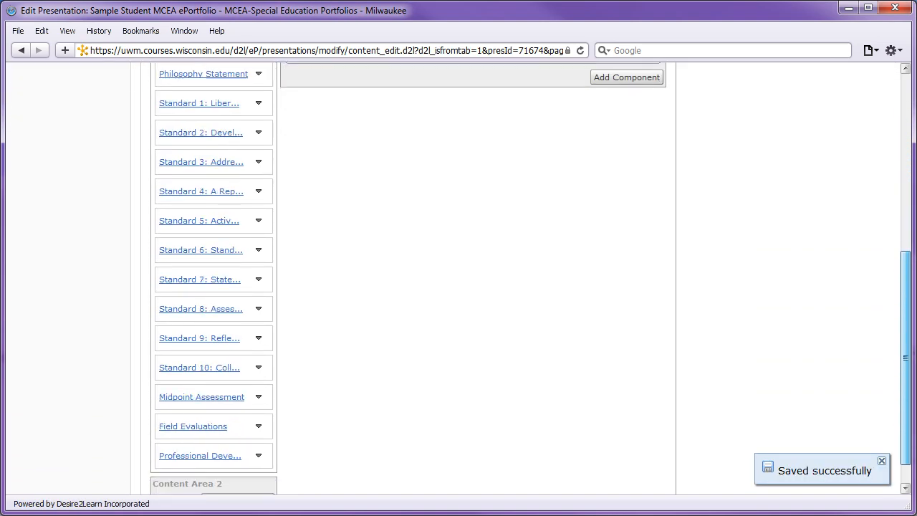
{"action": "scroll", "coordinate": [459, 286], "scroll_direction": "up", "scroll_amount": 3}
{"action": "scroll", "coordinate": [458, 287], "scroll_direction": "up", "scroll_amount": 5}
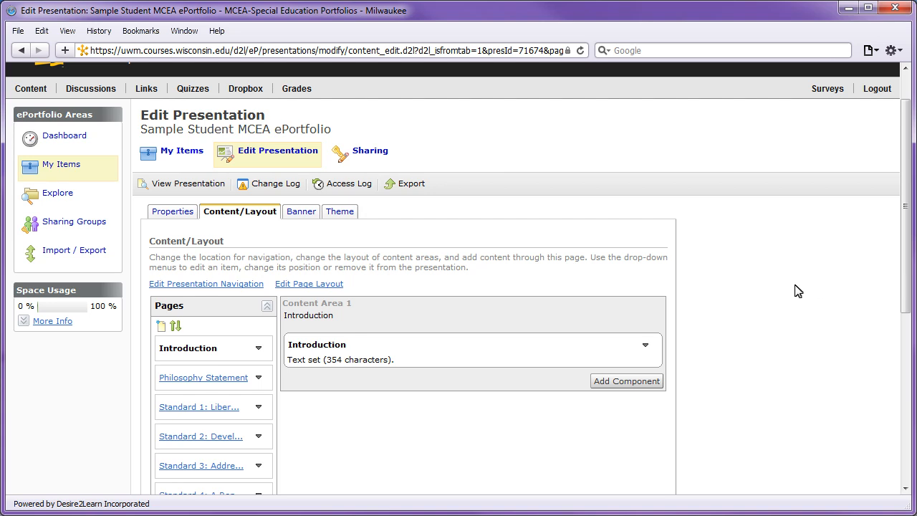
{"action": "left_click", "coordinate": [645, 345]}
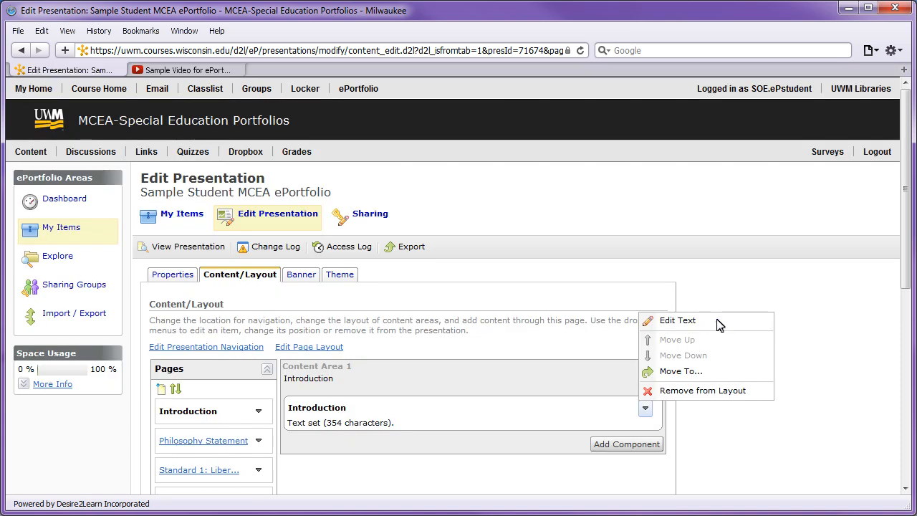
{"action": "left_click", "coordinate": [716, 320]}
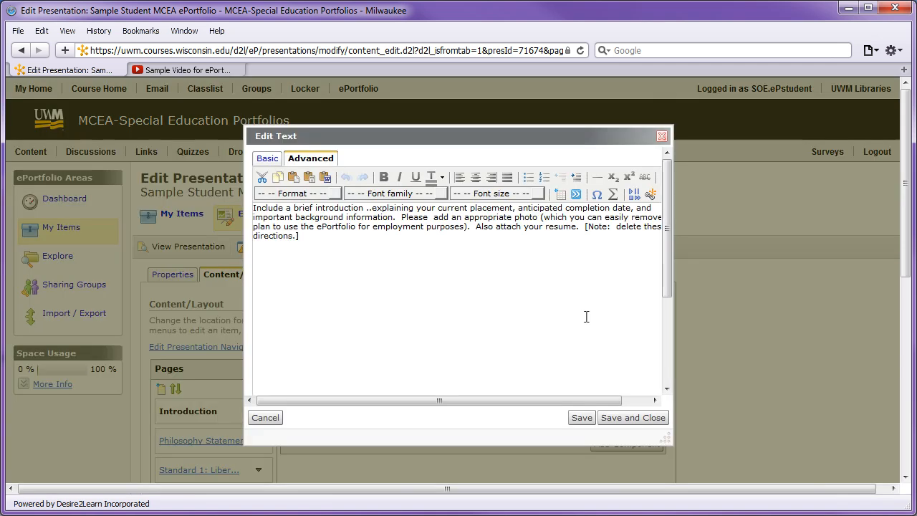
{"action": "left_click_drag", "start_coordinate": [312, 238], "coordinate": [253, 206]}
{"action": "type", "text": "You can type here.."}
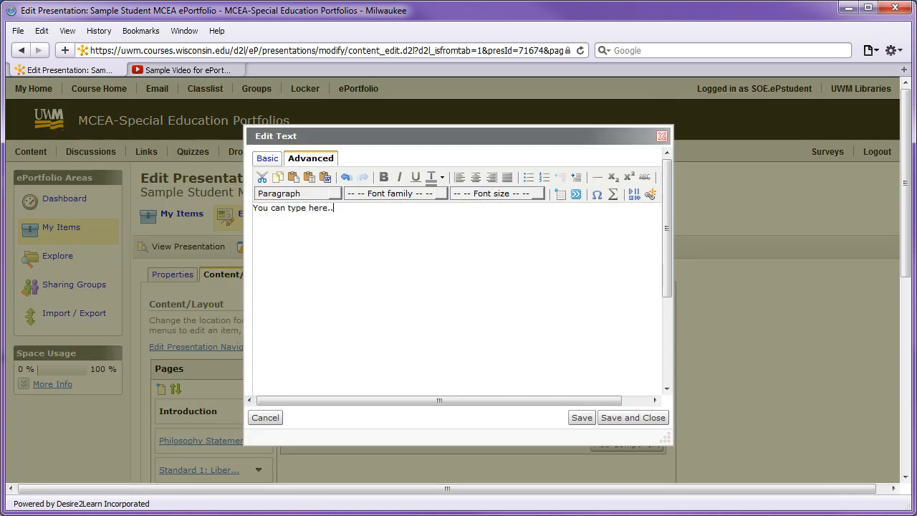
{"action": "type", "text": ". or copy and paste from another document."}
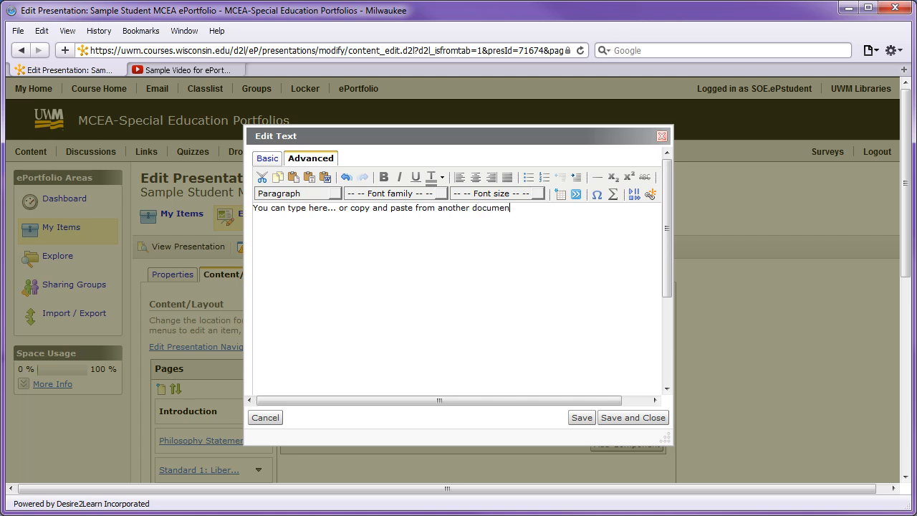
Paste the copied student introduction paragraphs below the typed line and add a blank line after them.
{"action": "key", "text": "Return"}
{"action": "key", "text": "ctrl+v"}
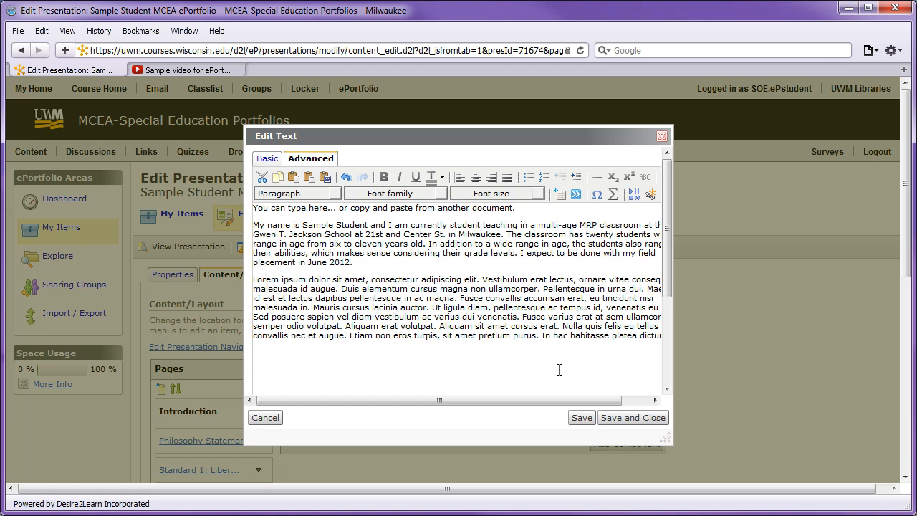
{"action": "key", "text": "Return"}
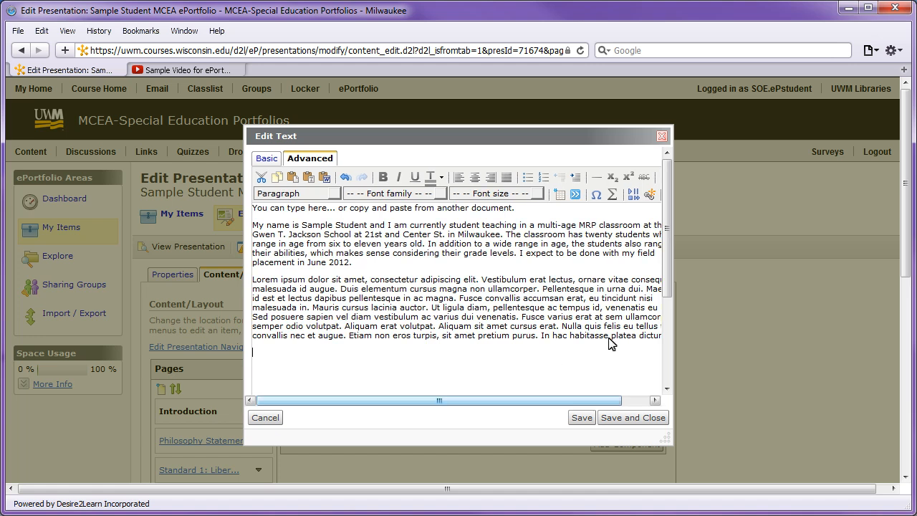
Choose to insert an object by embed code, and copy the embed code of the sample ePortfolio video on YouTube.
{"action": "left_click", "coordinate": [633, 194]}
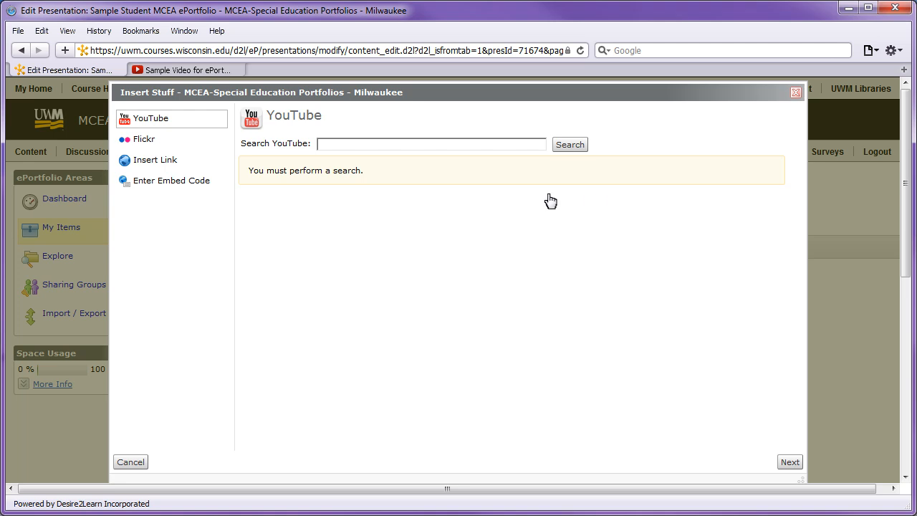
{"action": "left_click", "coordinate": [207, 185]}
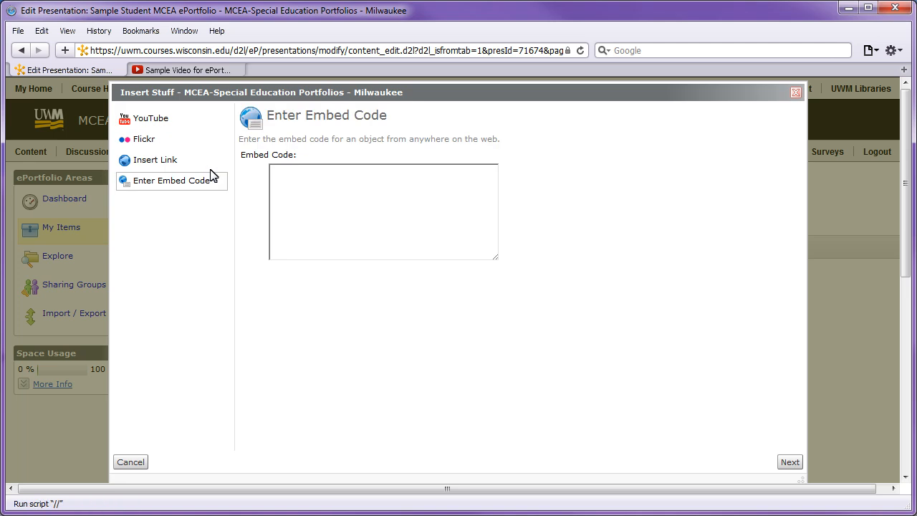
{"action": "left_click", "coordinate": [215, 70]}
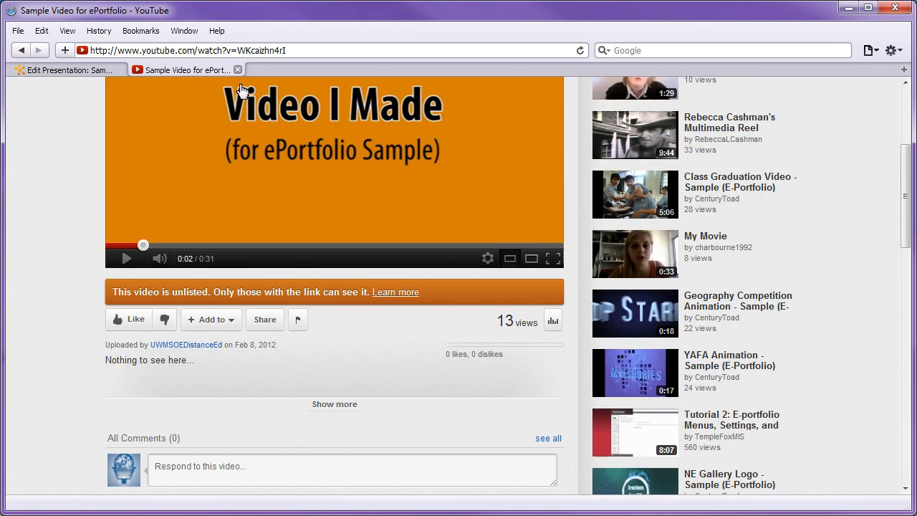
{"action": "left_click", "coordinate": [278, 320]}
{"action": "left_click", "coordinate": [360, 370]}
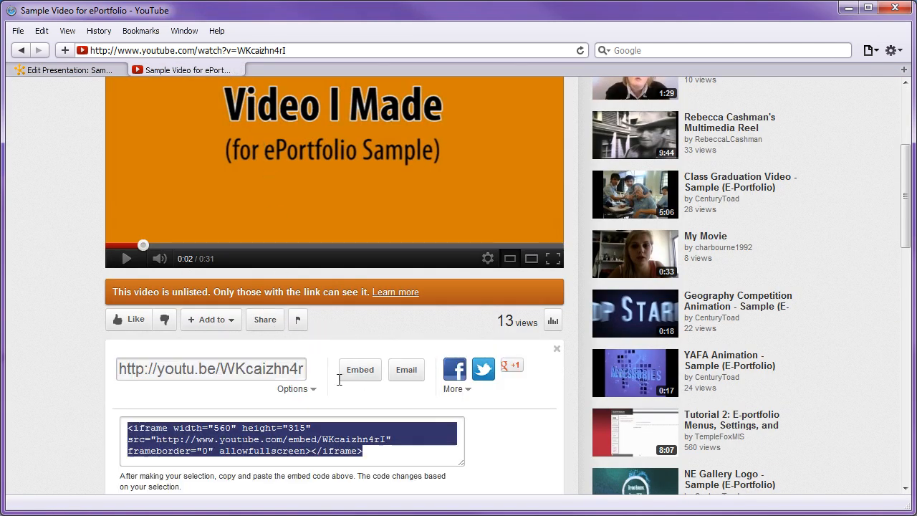
{"action": "right_click", "coordinate": [318, 442]}
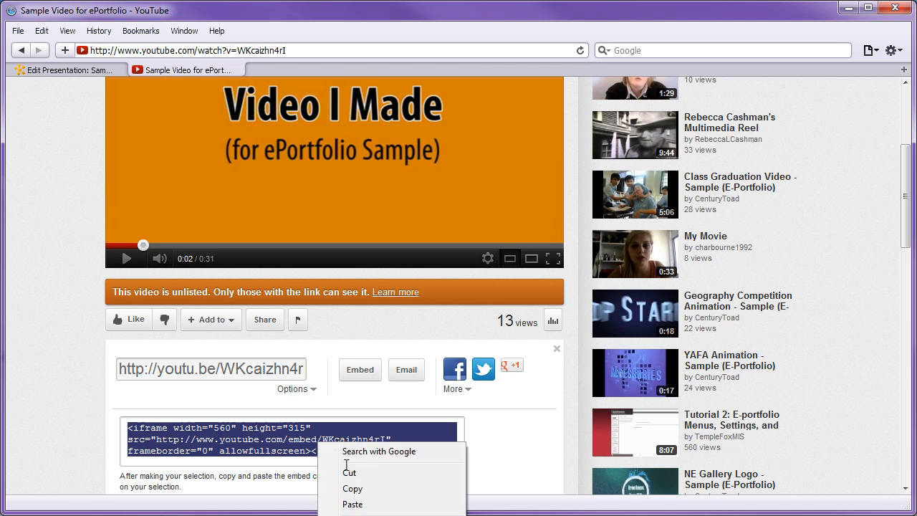
{"action": "left_click", "coordinate": [352, 487]}
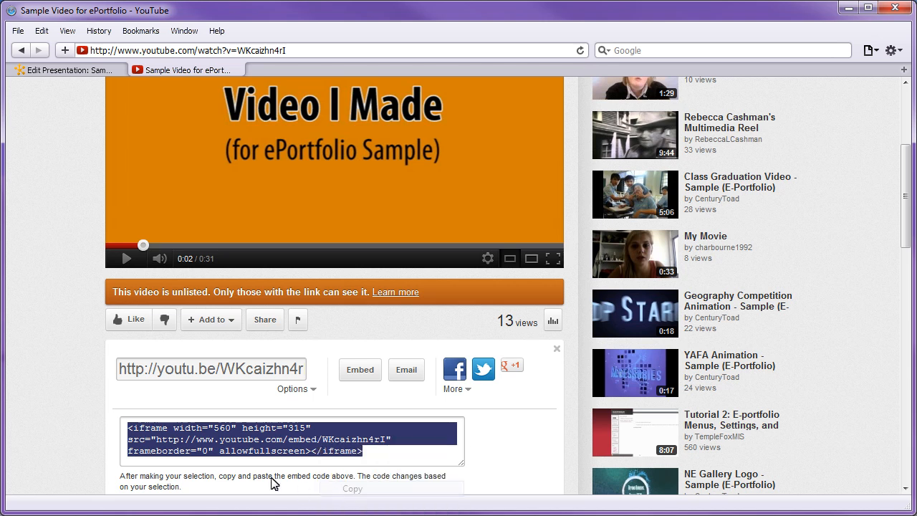
Back in the presentation editor, paste the video's iframe embed code, insert the video into the Introduction text, and save and close it.
{"action": "left_click", "coordinate": [98, 72]}
{"action": "left_click", "coordinate": [298, 185]}
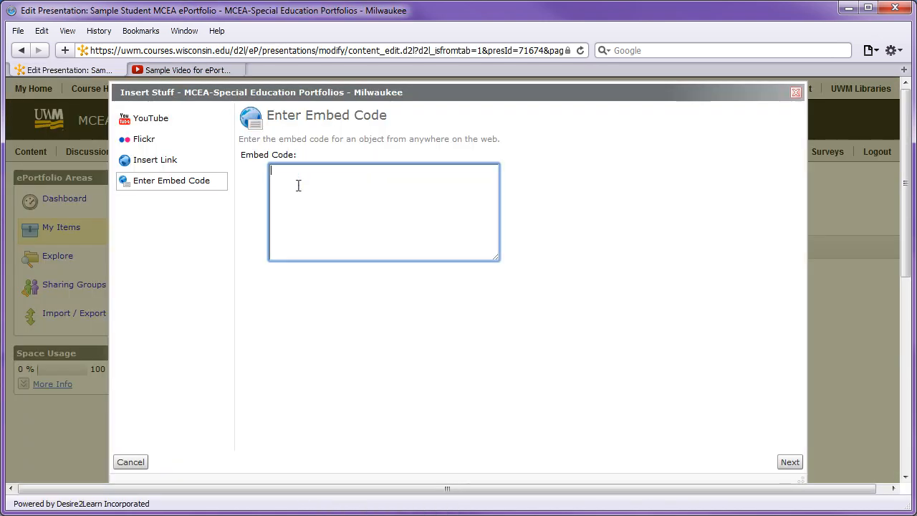
{"action": "right_click", "coordinate": [297, 186]}
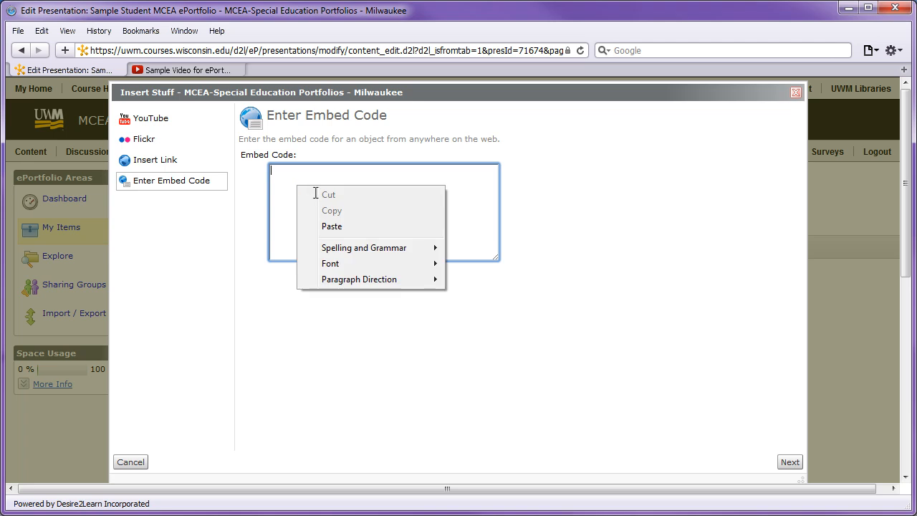
{"action": "left_click", "coordinate": [324, 224]}
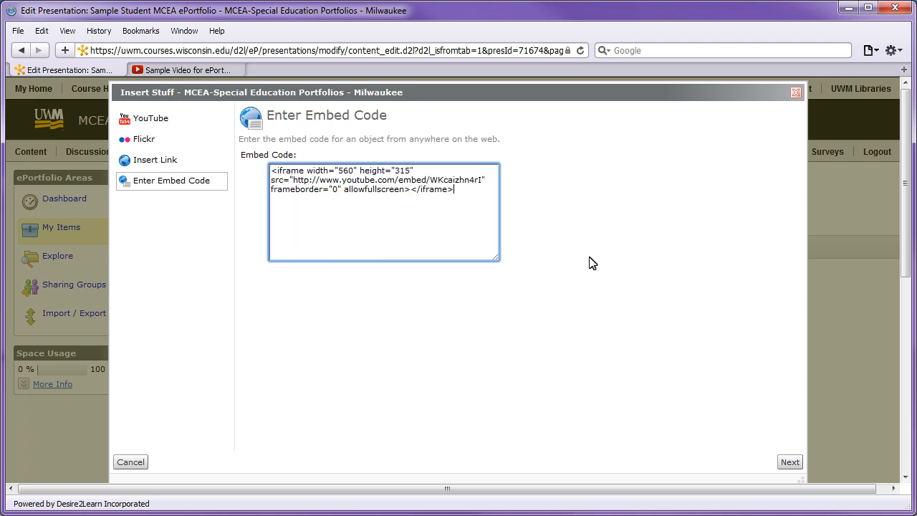
{"action": "left_click", "coordinate": [789, 464]}
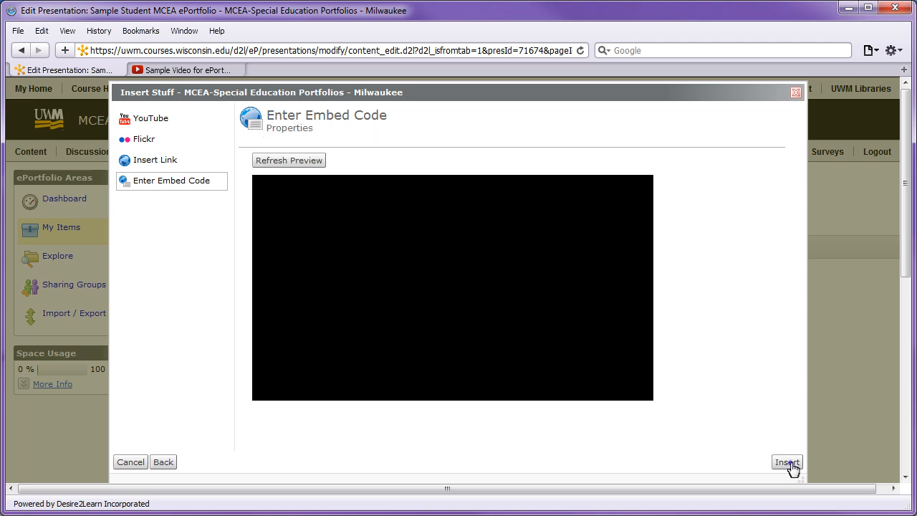
{"action": "left_click", "coordinate": [787, 465]}
{"action": "left_click_drag", "start_coordinate": [668, 273], "coordinate": [673, 291]}
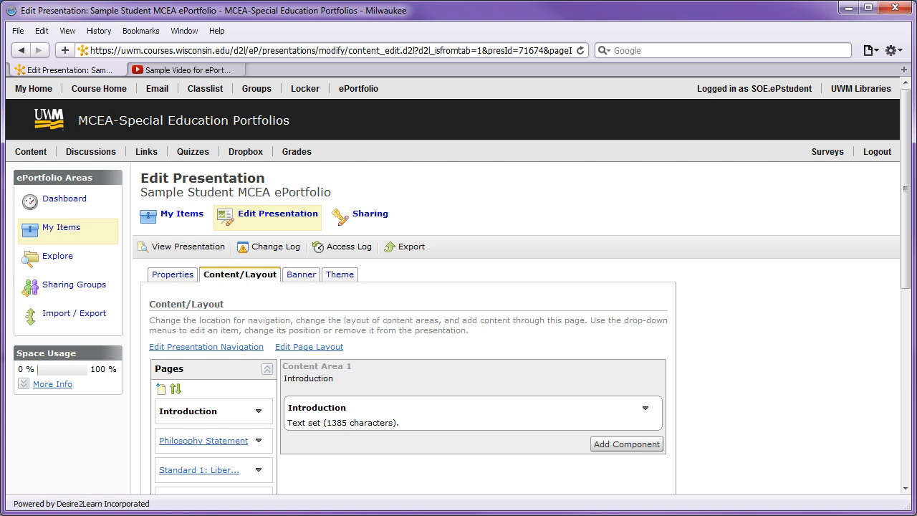
On the Standard 4 page, delete the placeholder instructions from the Reflection and Artifacts text.
{"action": "scroll", "coordinate": [910, 358], "scroll_direction": "down", "scroll_amount": 4}
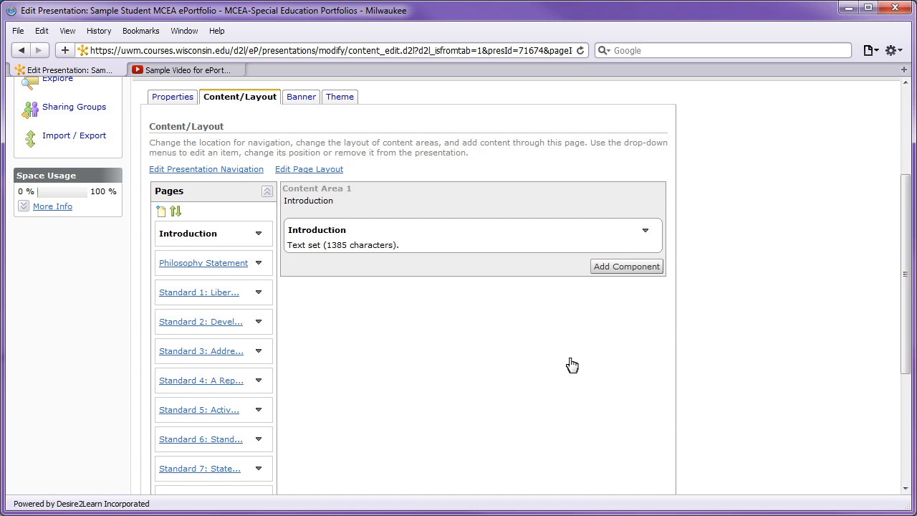
{"action": "left_click", "coordinate": [219, 385]}
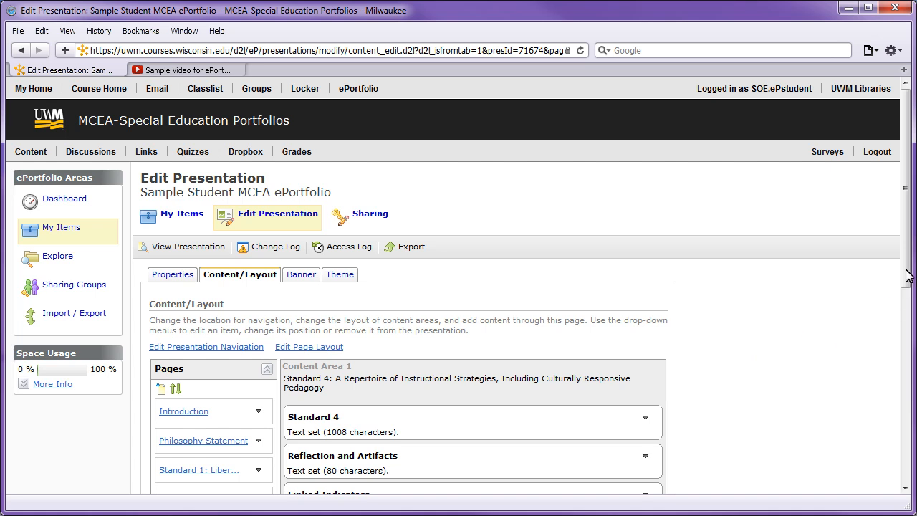
{"action": "scroll", "coordinate": [907, 276], "scroll_direction": "down", "scroll_amount": 3}
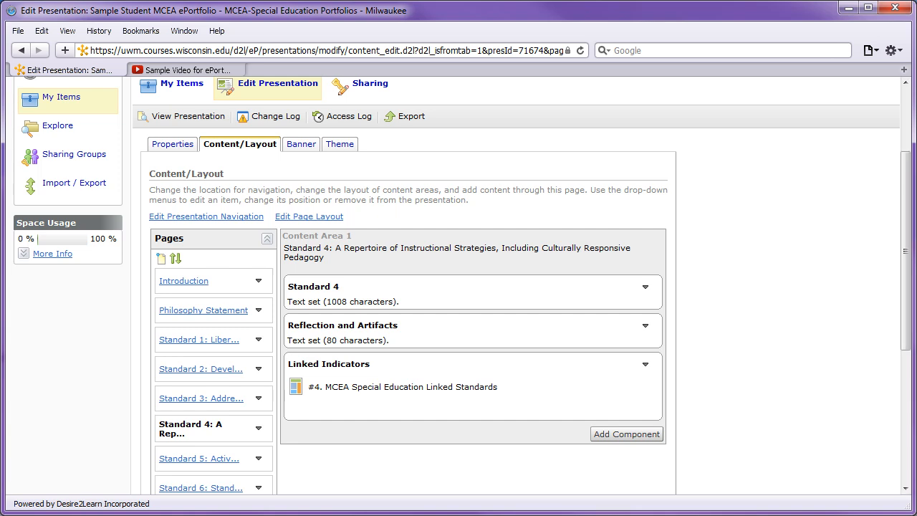
{"action": "left_click", "coordinate": [645, 328]}
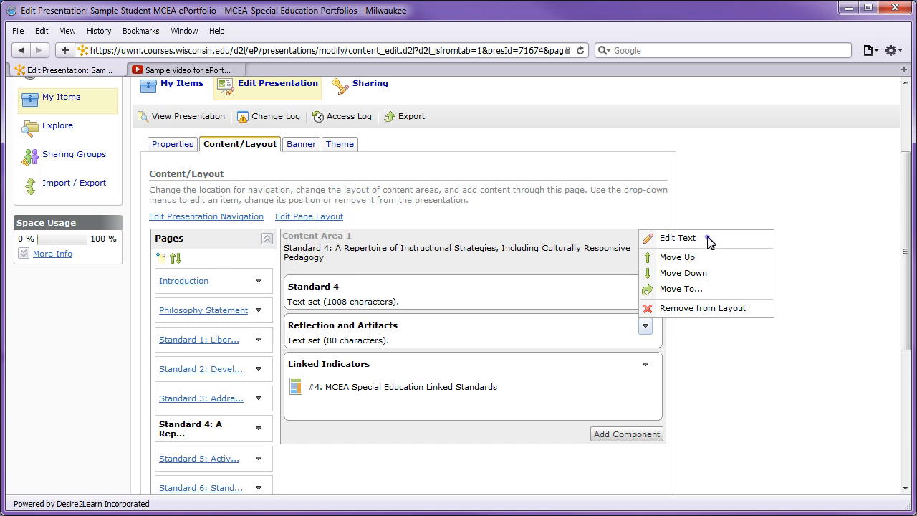
{"action": "left_click", "coordinate": [676, 238]}
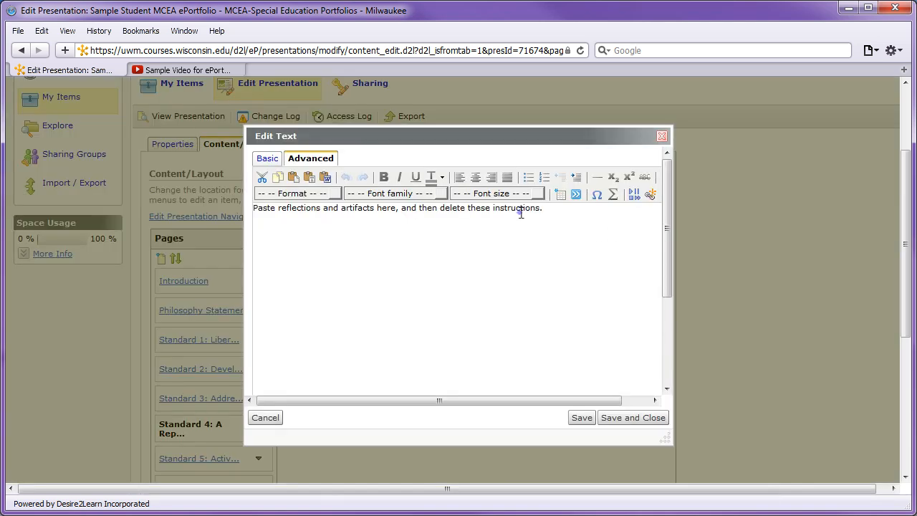
{"action": "left_click_drag", "start_coordinate": [543, 209], "coordinate": [254, 213]}
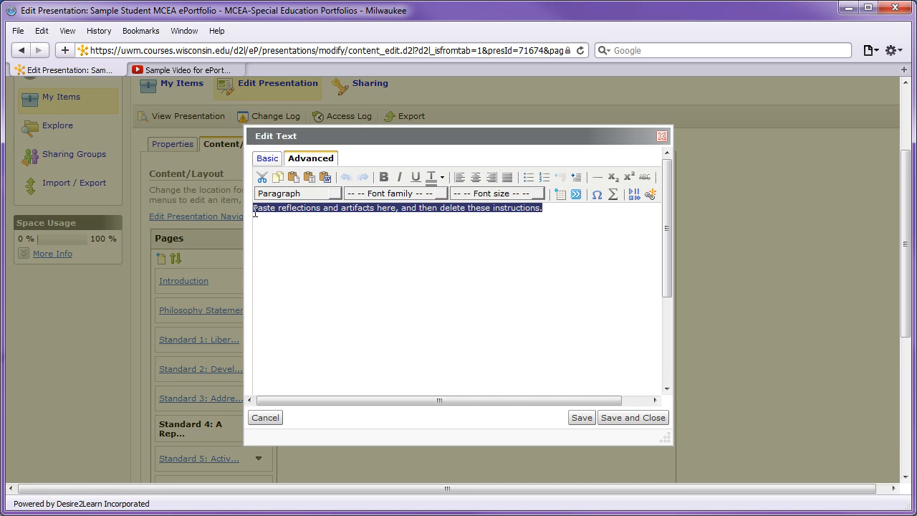
{"action": "key", "text": "Delete"}
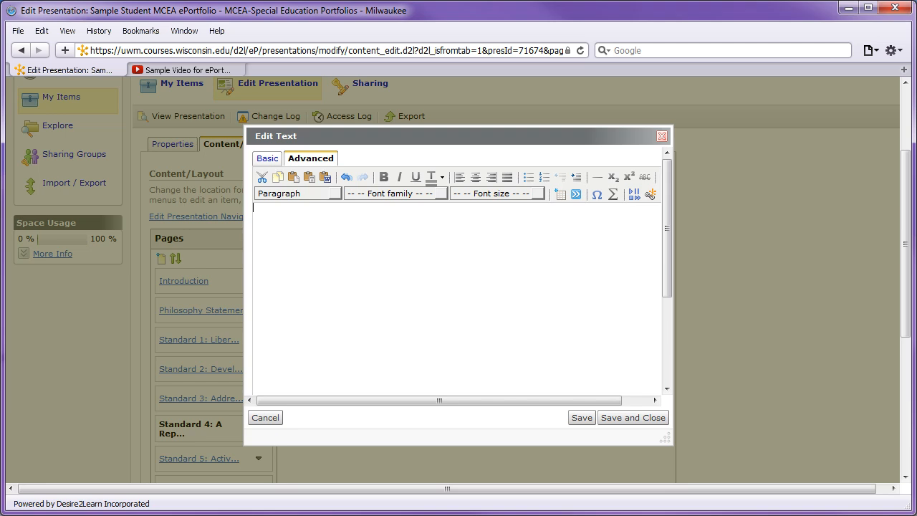
Paste the copied text into the Reflection and Artifacts area, and add the _Word_Document artifact as a component of the Standard 4 page.
{"action": "key", "text": "ctrl+v"}
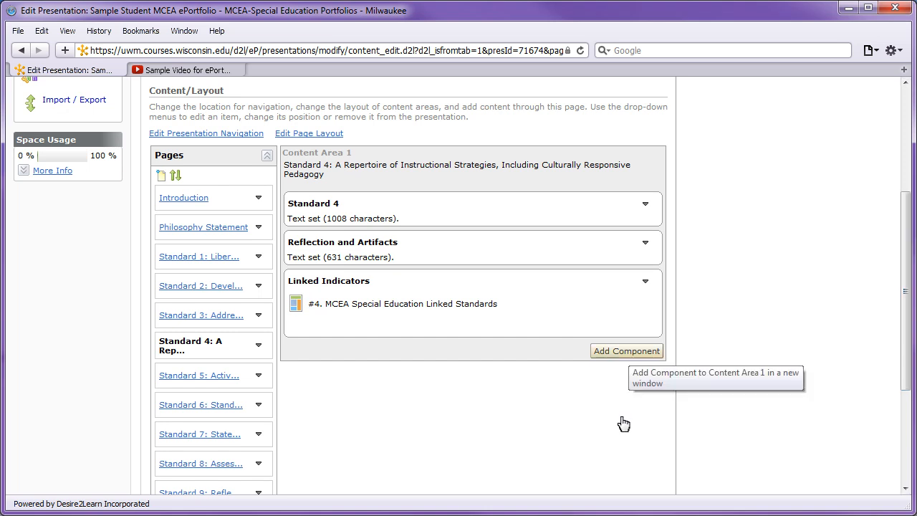
{"action": "left_click", "coordinate": [629, 352]}
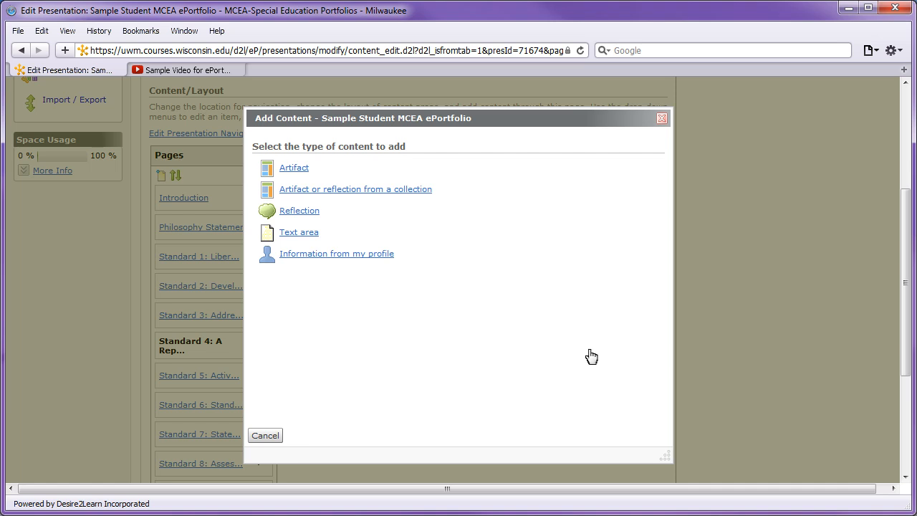
{"action": "left_click", "coordinate": [293, 168]}
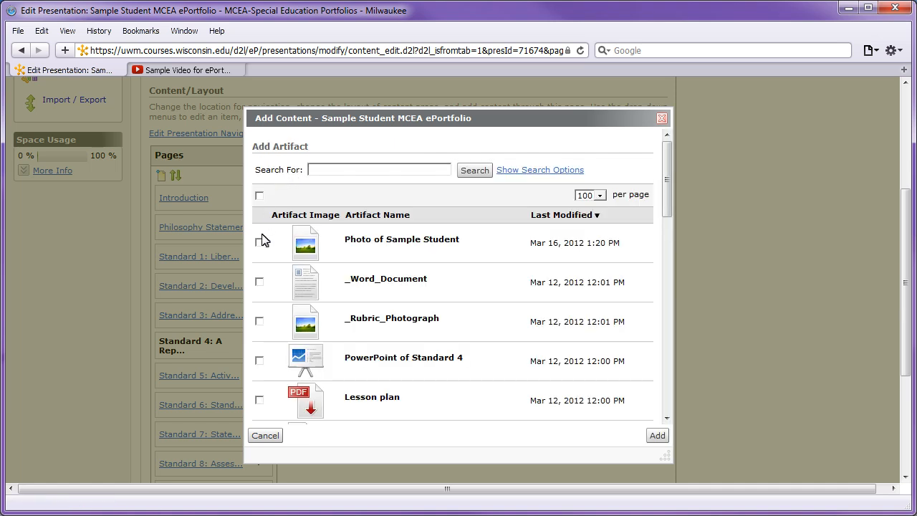
{"action": "left_click", "coordinate": [259, 282]}
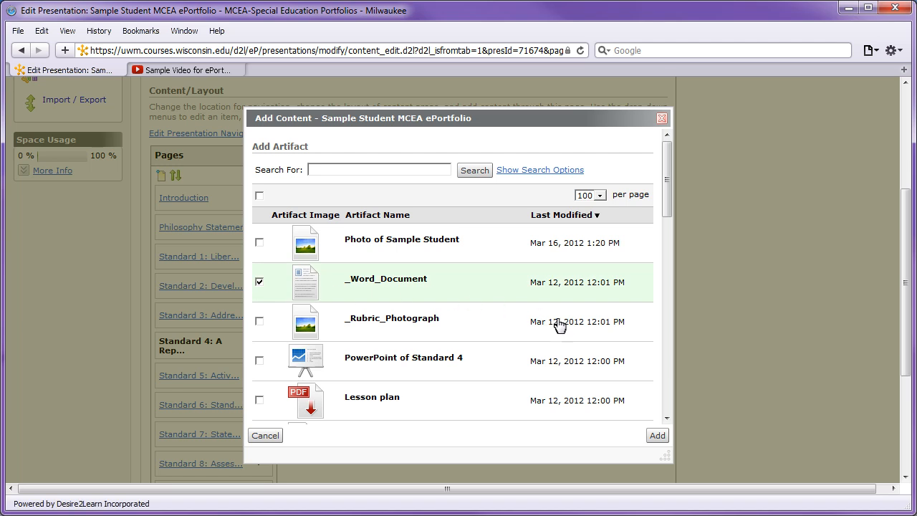
{"action": "left_click", "coordinate": [657, 435]}
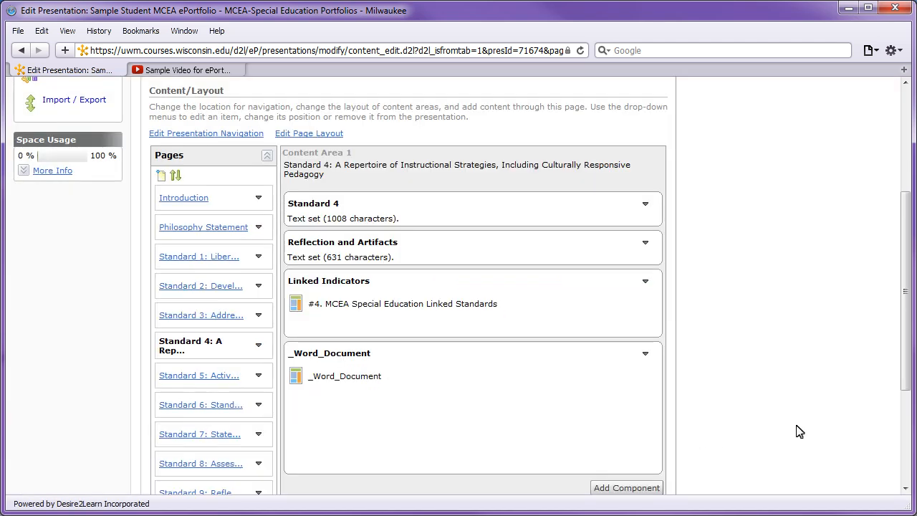
Add the Photo of Sample Student artifact as another component in Content Area 1 of the Standard 4 page.
{"action": "left_click_drag", "start_coordinate": [906, 359], "coordinate": [913, 408]}
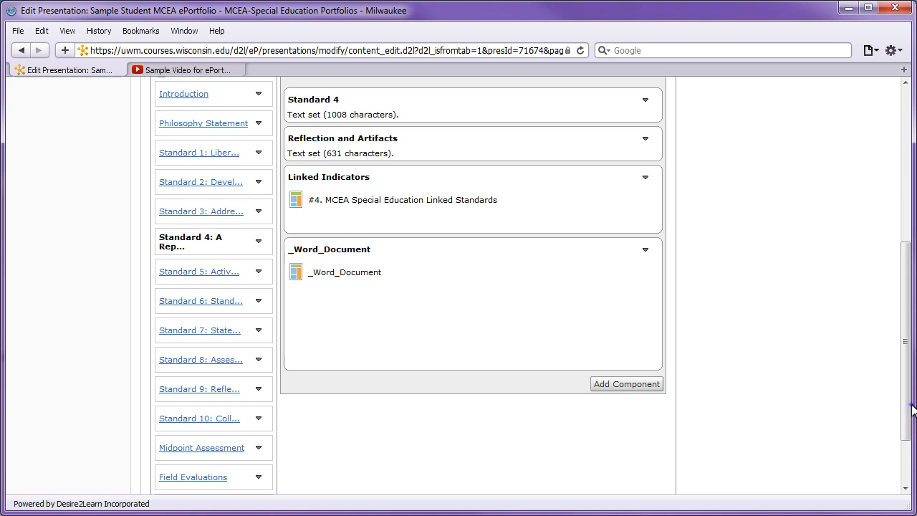
{"action": "scroll", "coordinate": [913, 408], "scroll_direction": "down", "scroll_amount": 1}
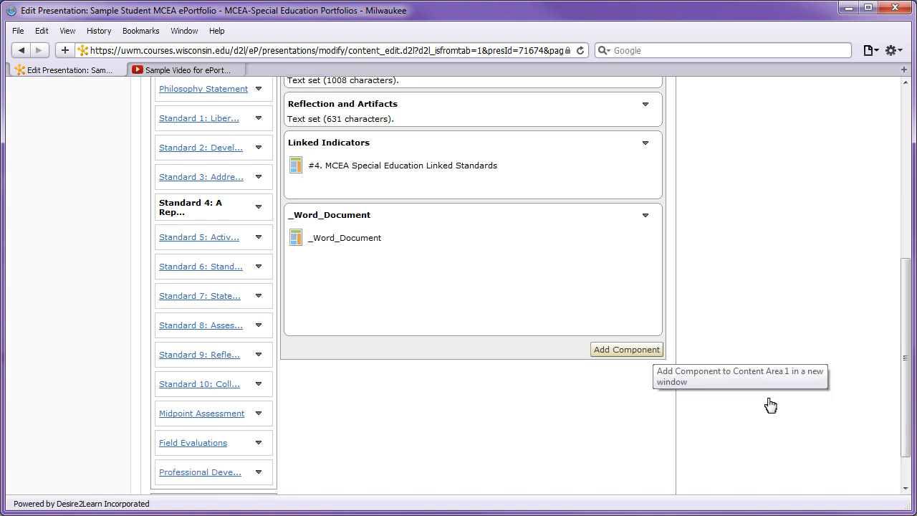
{"action": "left_click", "coordinate": [654, 354]}
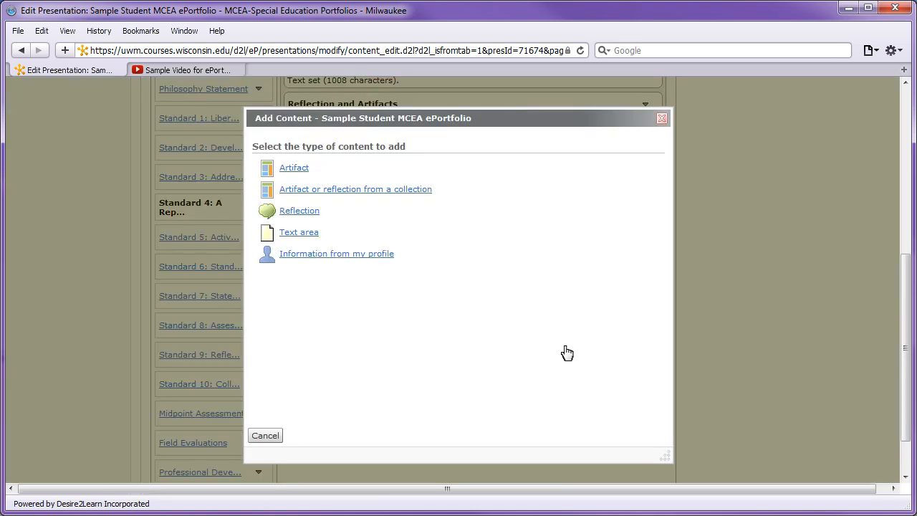
{"action": "left_click", "coordinate": [293, 171]}
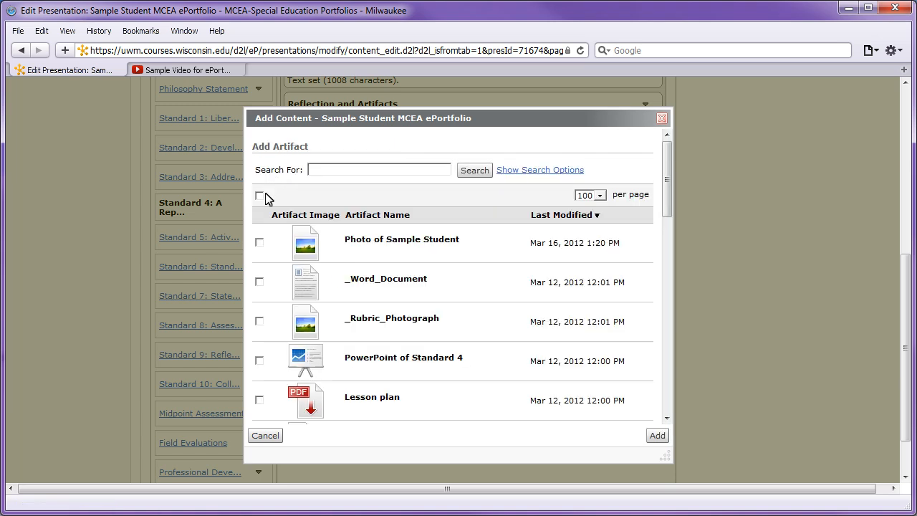
{"action": "left_click", "coordinate": [259, 243]}
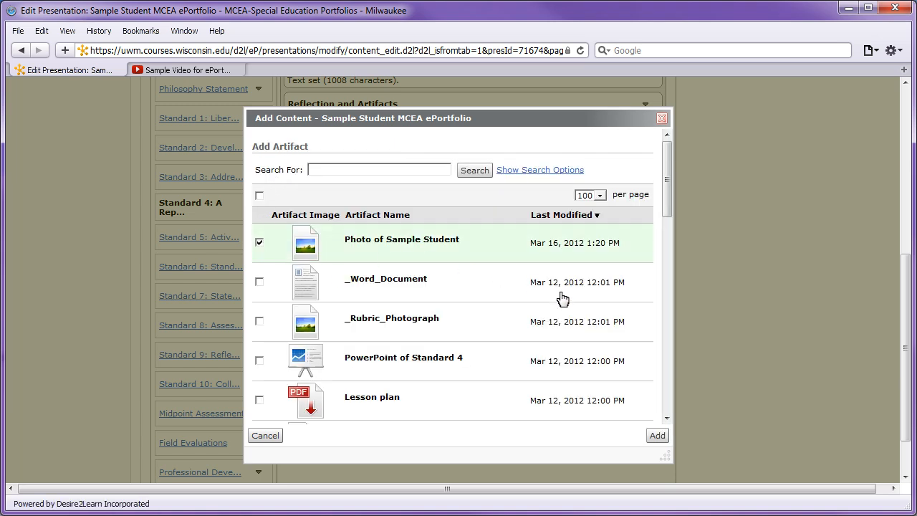
{"action": "left_click", "coordinate": [656, 434]}
Add the Reflection on Standard #4 as a reflection component in Content Area 1 of the Standard 4 page.
{"action": "left_click_drag", "start_coordinate": [904, 363], "coordinate": [907, 398]}
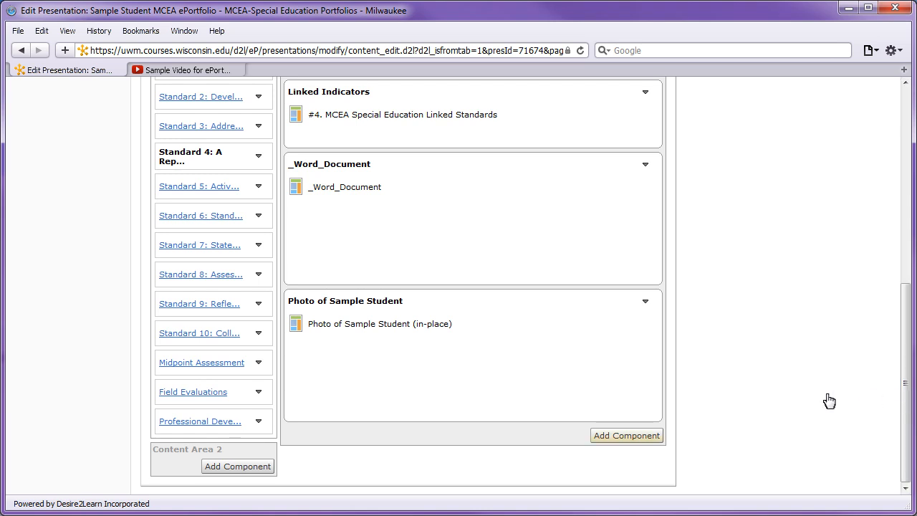
{"action": "left_click", "coordinate": [649, 443]}
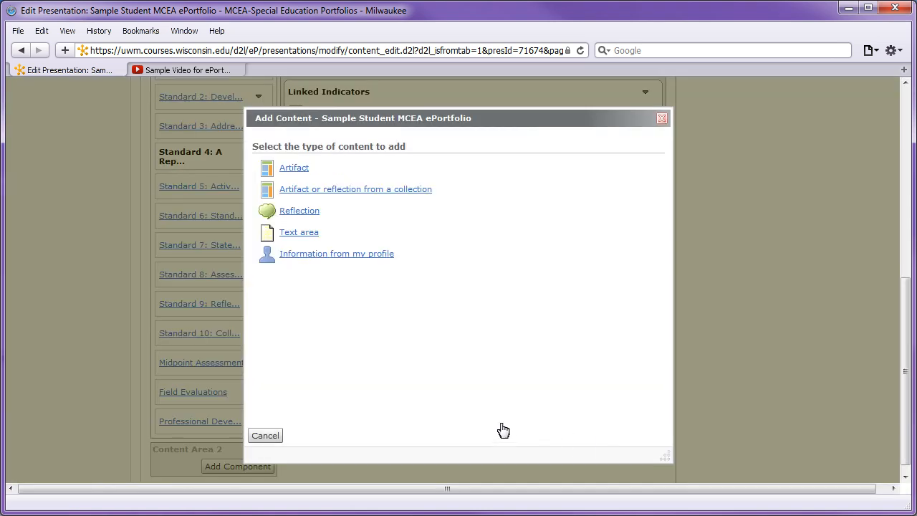
{"action": "left_click", "coordinate": [300, 211]}
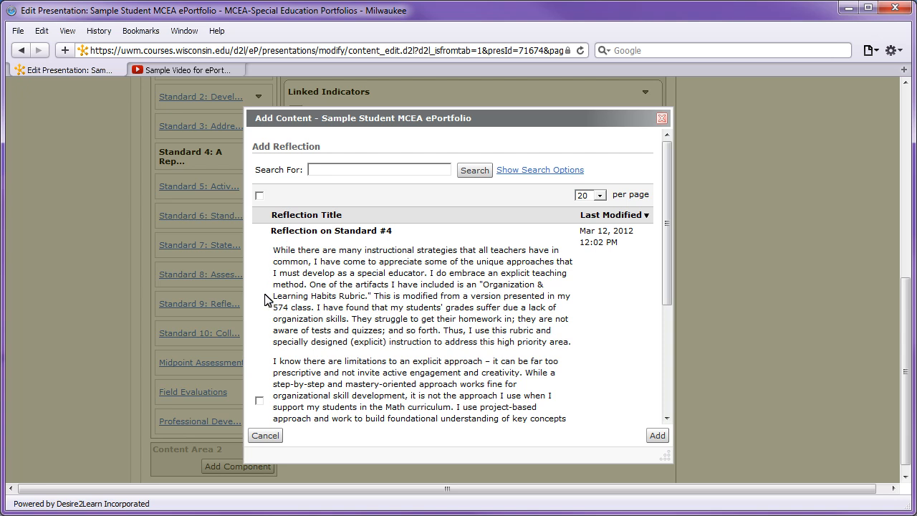
{"action": "left_click", "coordinate": [260, 401]}
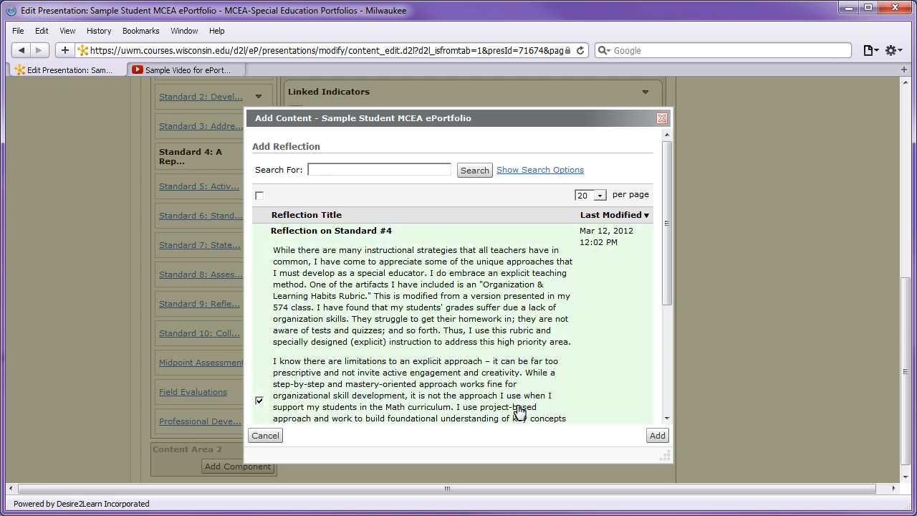
{"action": "left_click", "coordinate": [657, 436]}
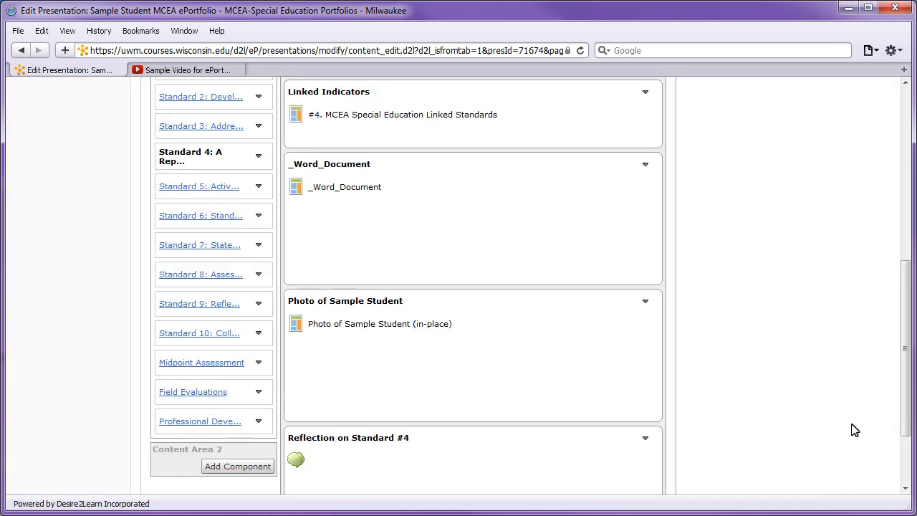
Add the Lesson plan and Audio file of my lesson items from the Standard 4 Collection to Content Area 1.
{"action": "scroll", "coordinate": [901, 434], "scroll_direction": "down", "scroll_amount": 3}
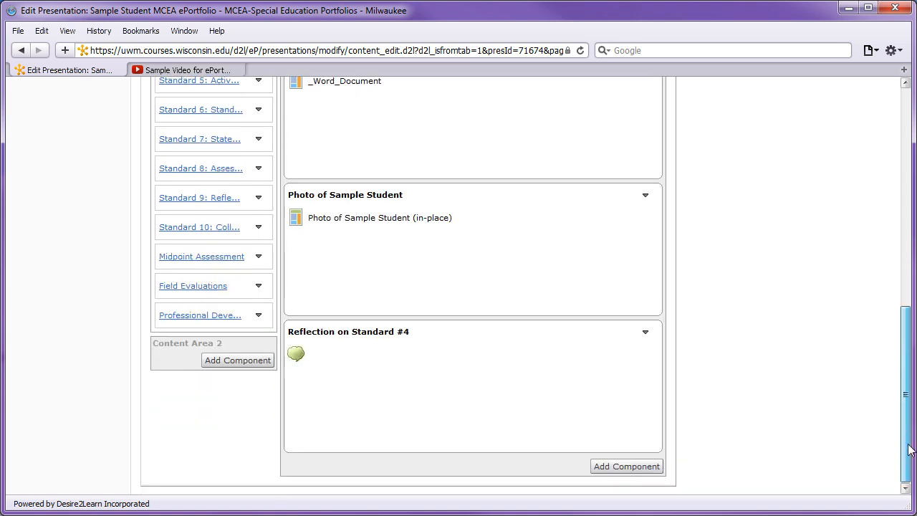
{"action": "left_click", "coordinate": [626, 467]}
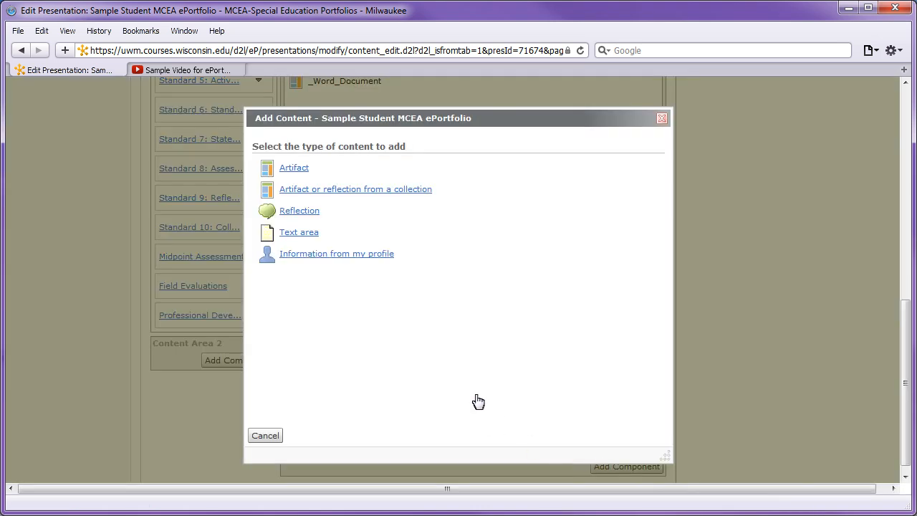
{"action": "left_click", "coordinate": [421, 196]}
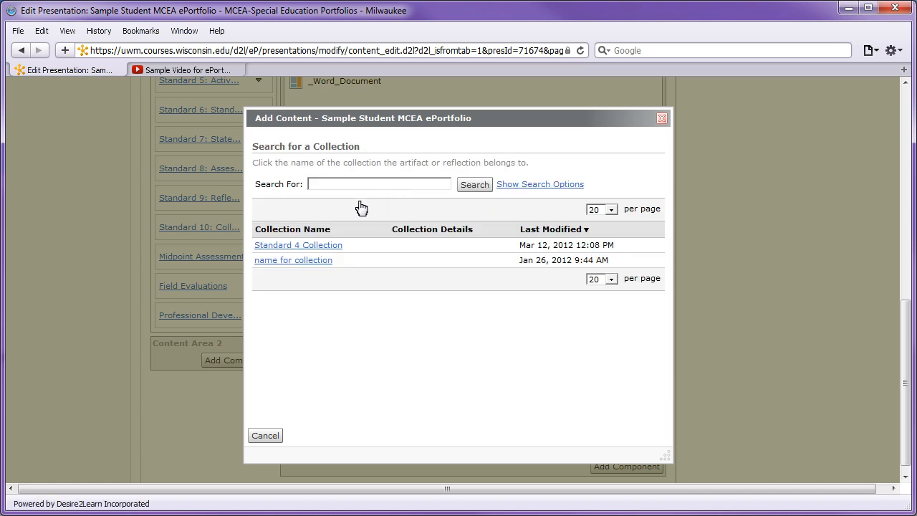
{"action": "left_click", "coordinate": [335, 247]}
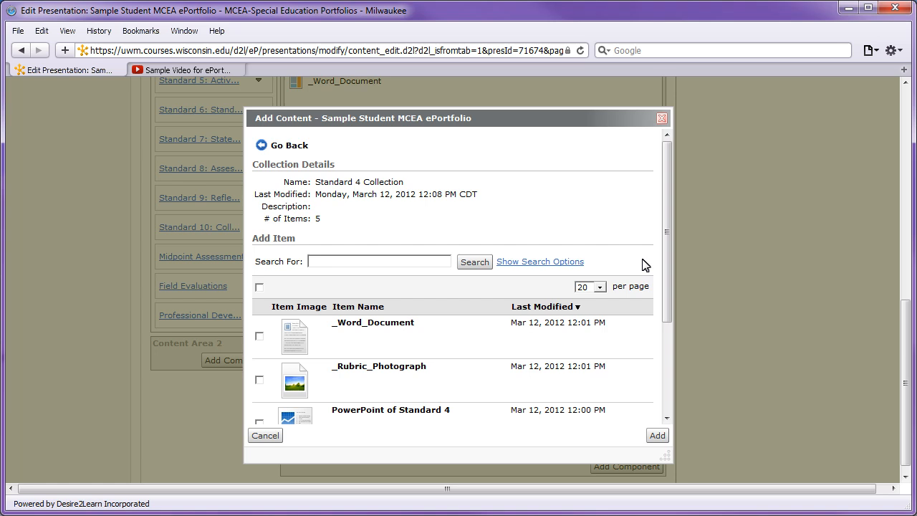
{"action": "left_click_drag", "start_coordinate": [668, 289], "coordinate": [678, 364]}
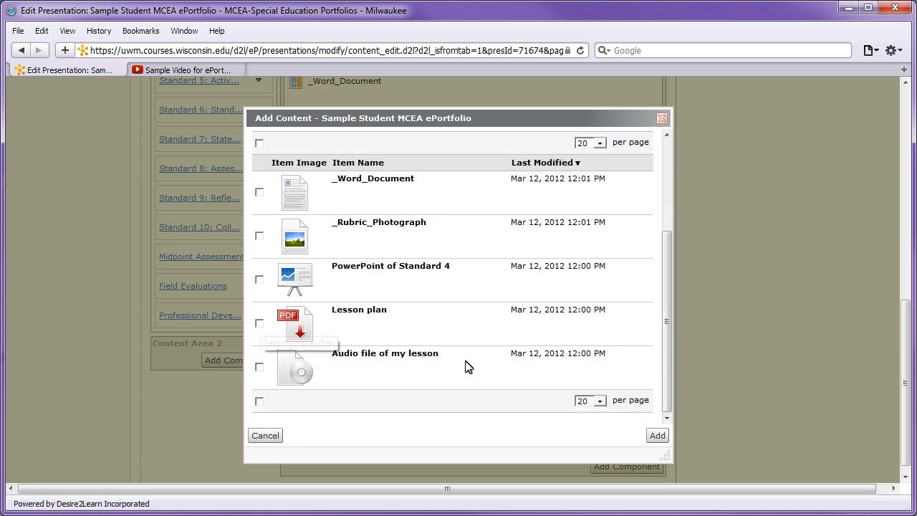
{"action": "left_click", "coordinate": [259, 324]}
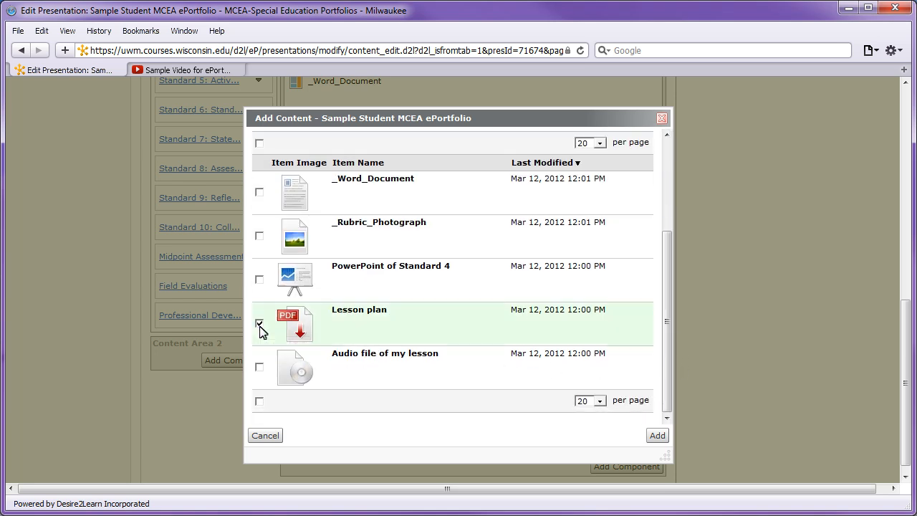
{"action": "left_click", "coordinate": [260, 367]}
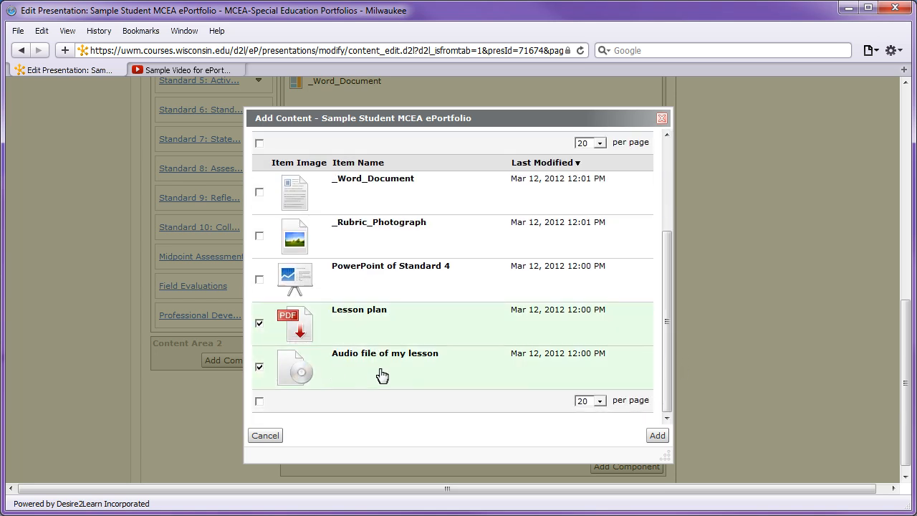
{"action": "left_click", "coordinate": [655, 436]}
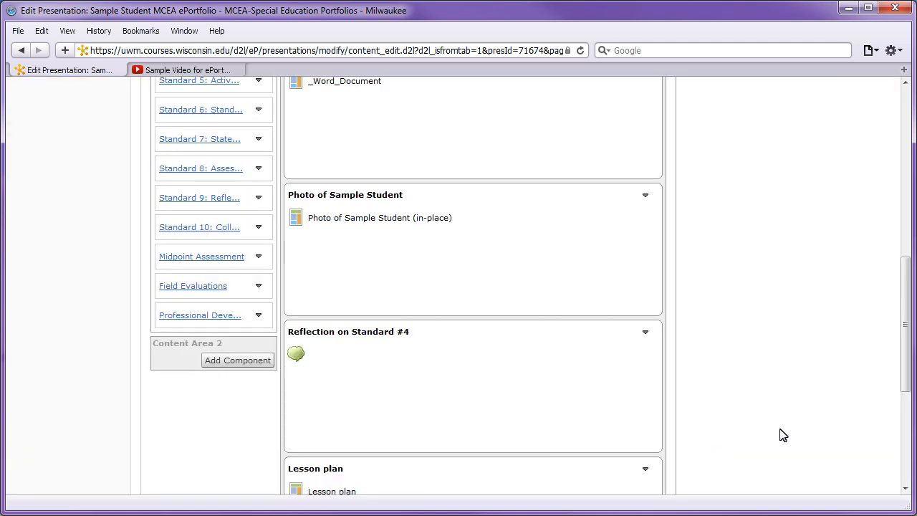
Add a text area component named "text area" with the content "Type information here." to Content Area 1, and save and close it.
{"action": "left_click_drag", "start_coordinate": [903, 362], "coordinate": [907, 458]}
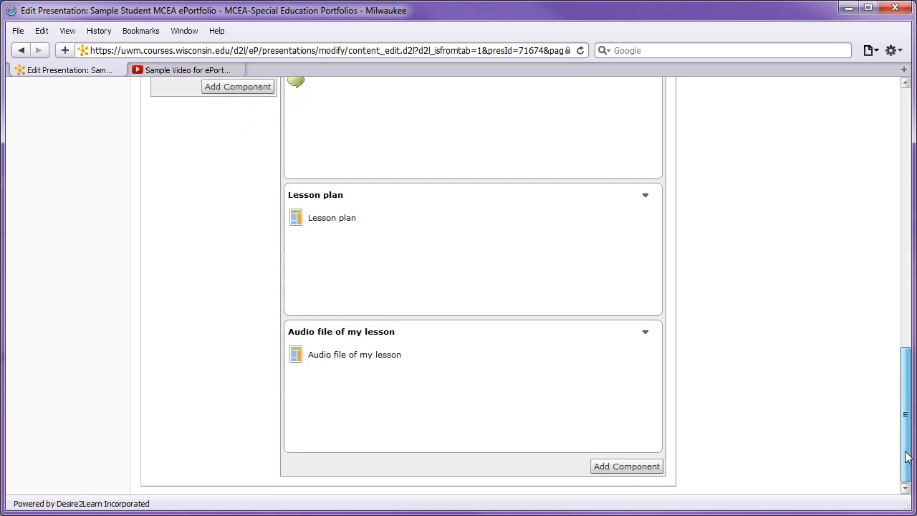
{"action": "left_click", "coordinate": [647, 469]}
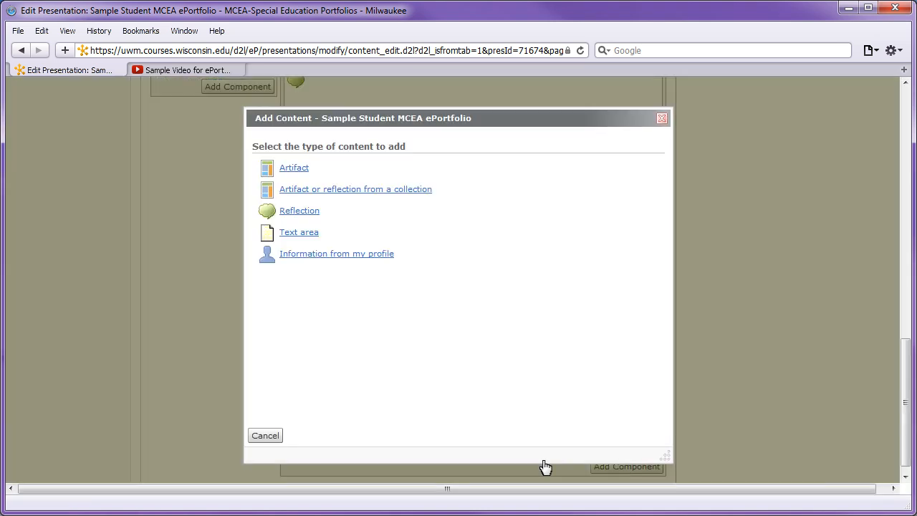
{"action": "left_click", "coordinate": [312, 239]}
{"action": "left_click", "coordinate": [375, 143]}
{"action": "type", "text": "text area"}
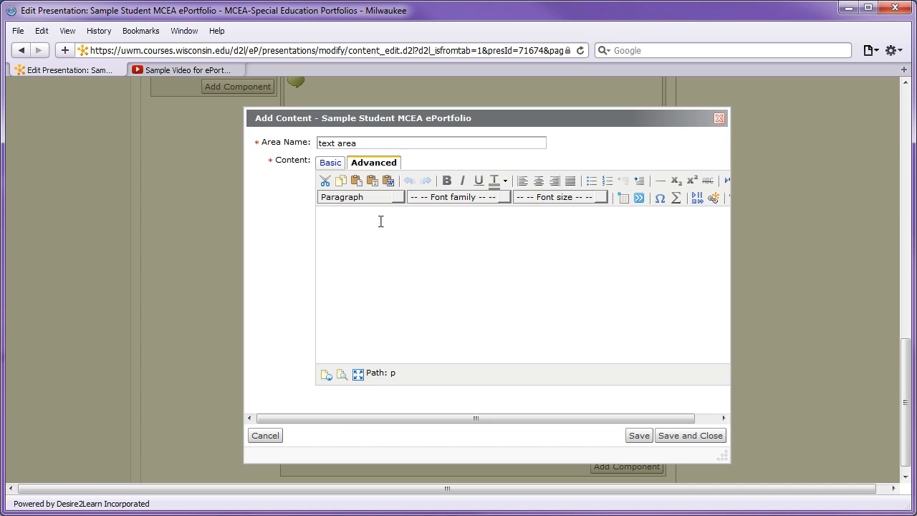
{"action": "type", "text": "Type information here"}
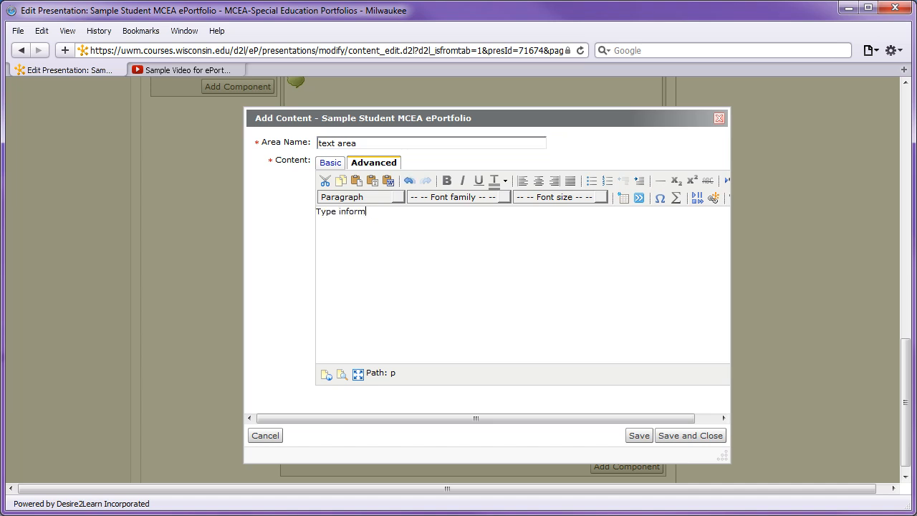
{"action": "type", "text": "."}
{"action": "left_click", "coordinate": [673, 435]}
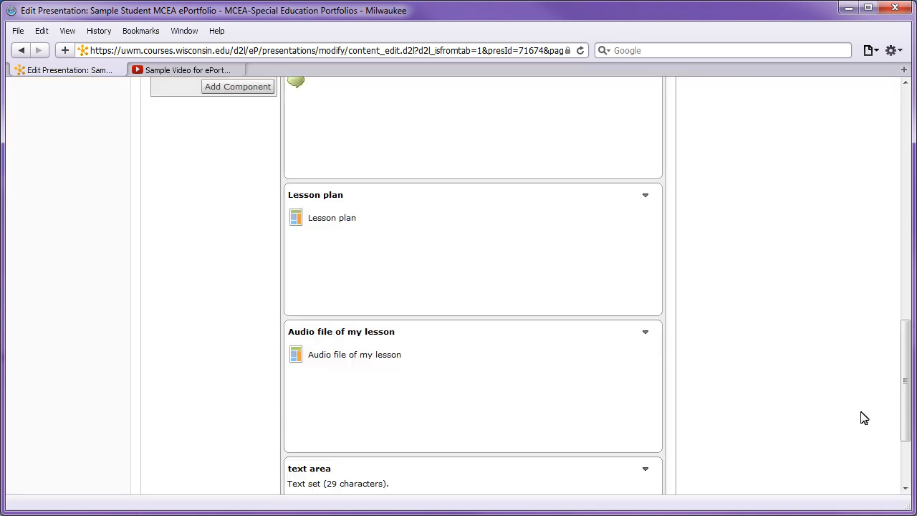
Leave the presentation editor for My Items and filter the list to show only artifacts.
{"action": "left_click_drag", "start_coordinate": [908, 373], "coordinate": [909, 125]}
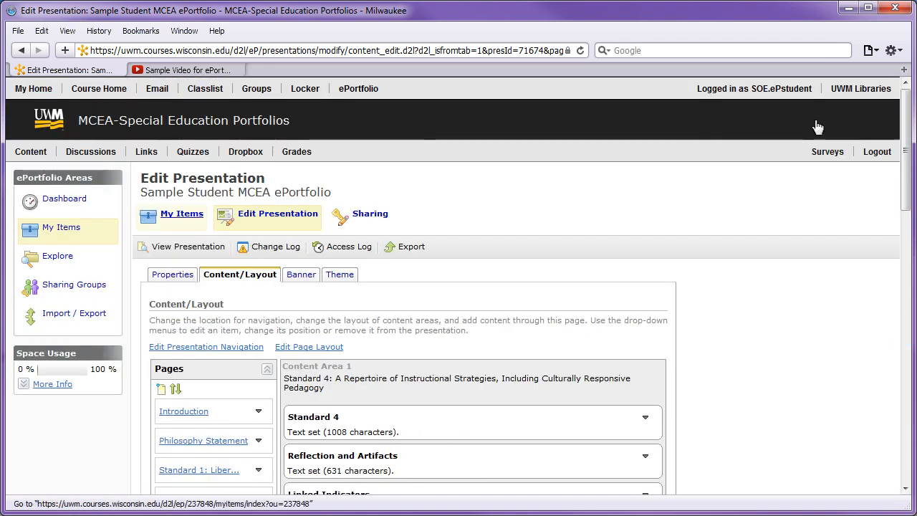
{"action": "left_click", "coordinate": [192, 220]}
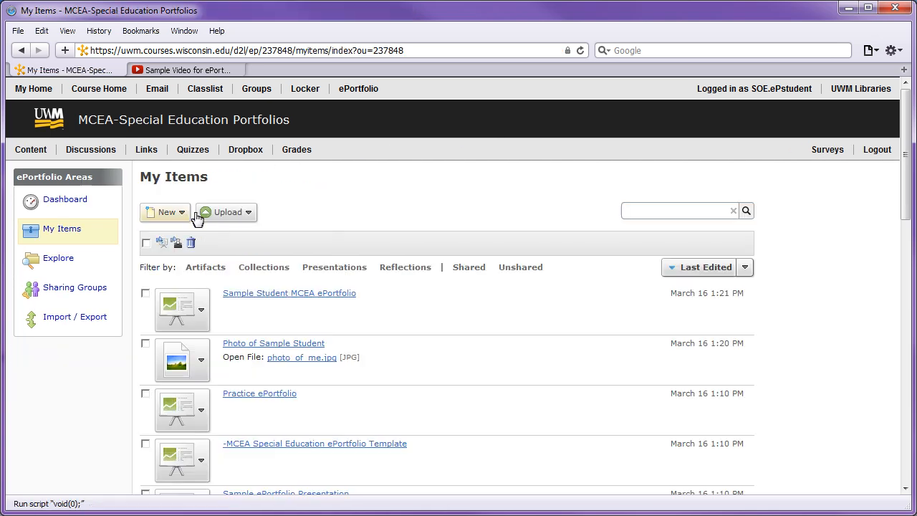
{"action": "left_click", "coordinate": [214, 270]}
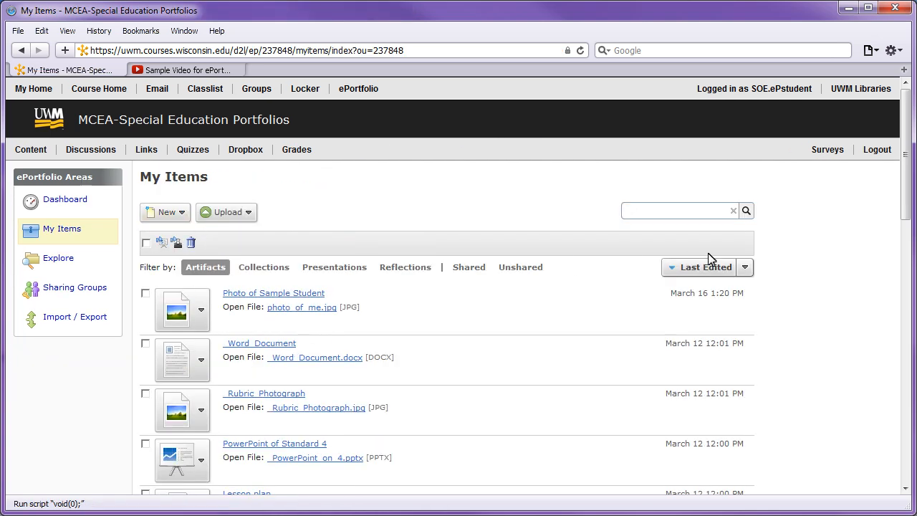
Add the Resume and Paper from 757-2 artifacts to the Standard 4 page of the Sample Student MCEA ePortfolio.
{"action": "left_click_drag", "start_coordinate": [907, 209], "coordinate": [912, 334]}
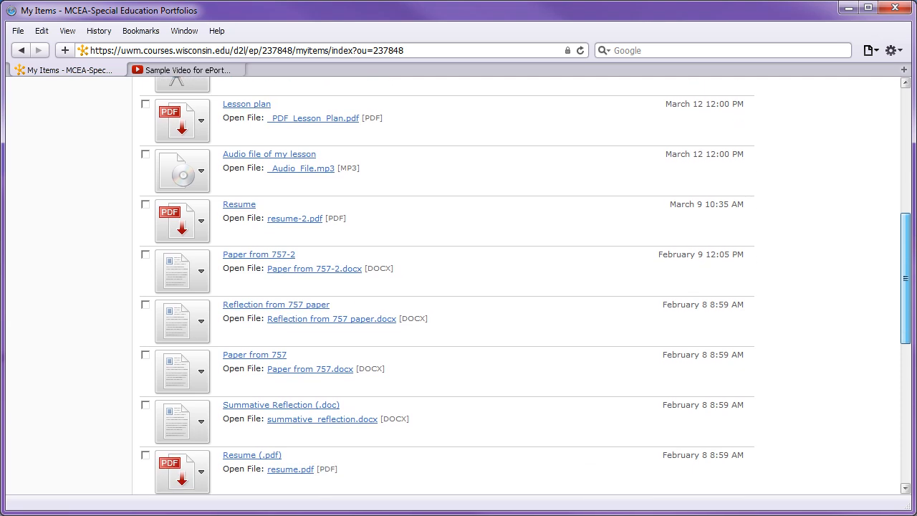
{"action": "left_click", "coordinate": [145, 204]}
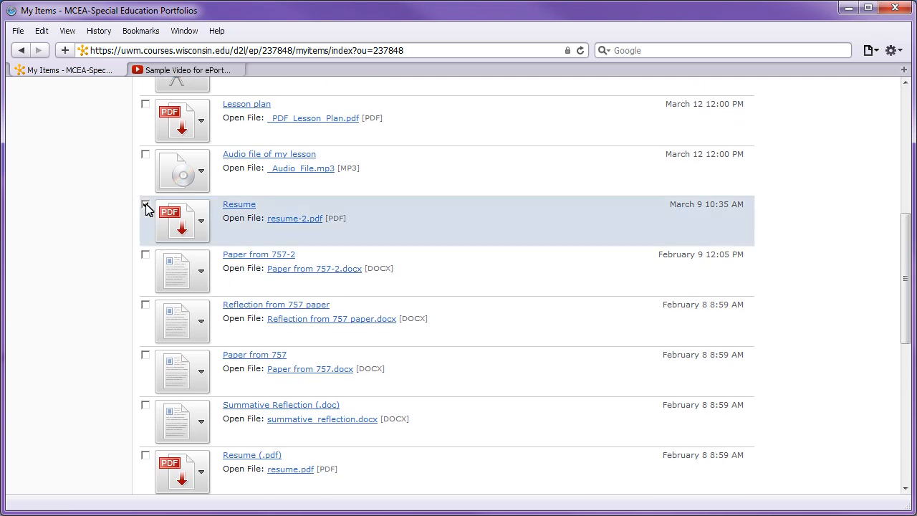
{"action": "left_click", "coordinate": [146, 254]}
{"action": "left_click_drag", "start_coordinate": [907, 275], "coordinate": [908, 122]}
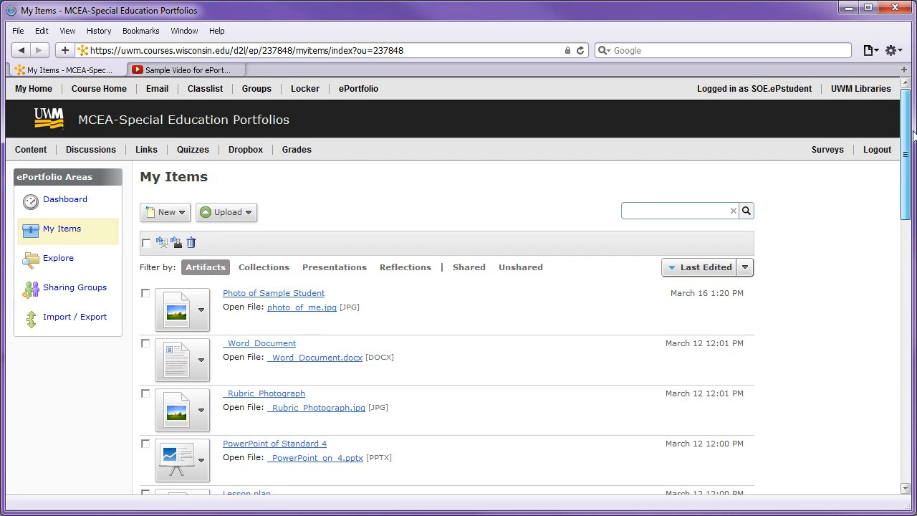
{"action": "left_click", "coordinate": [161, 242]}
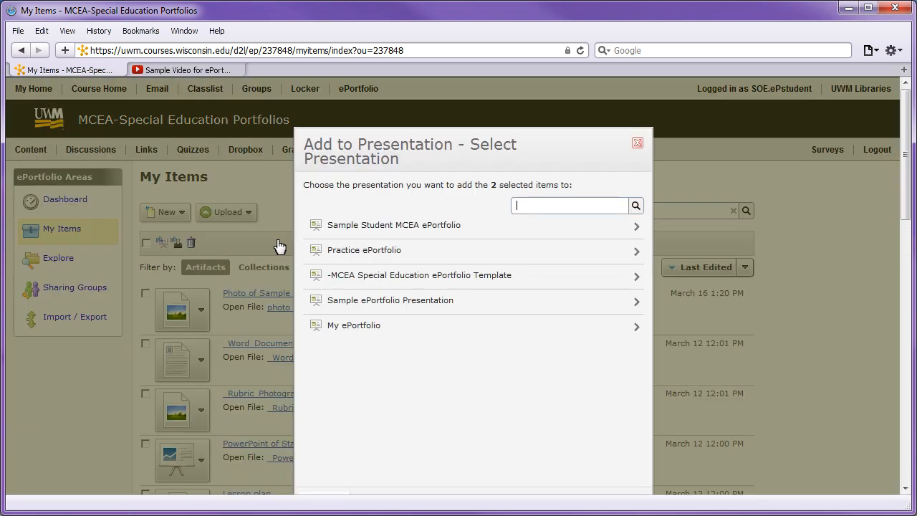
{"action": "left_click", "coordinate": [435, 225]}
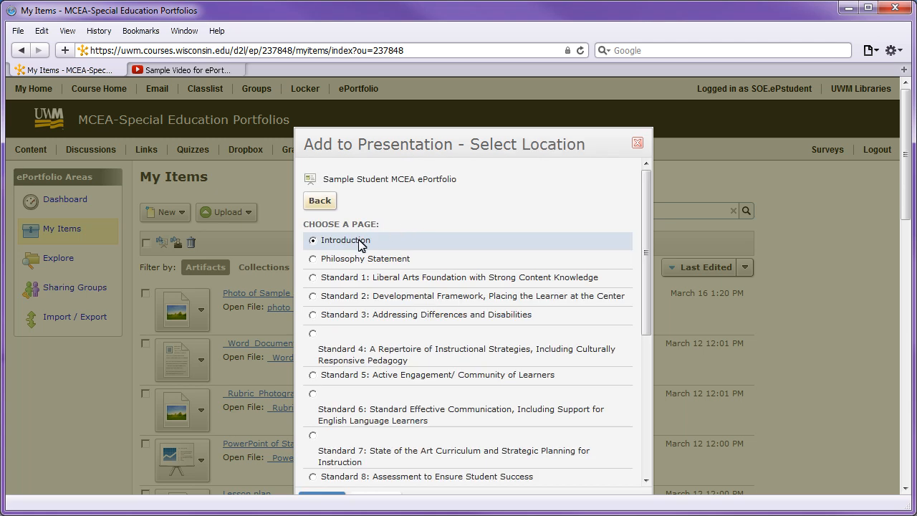
{"action": "left_click", "coordinate": [313, 333]}
{"action": "left_click_drag", "start_coordinate": [646, 307], "coordinate": [654, 452]}
{"action": "scroll", "coordinate": [653, 452], "scroll_direction": "down", "scroll_amount": 1}
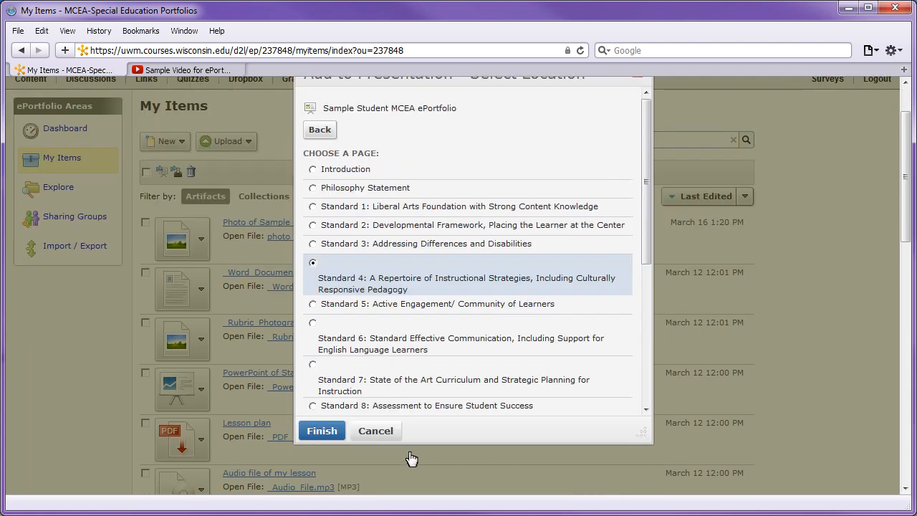
{"action": "left_click", "coordinate": [322, 430]}
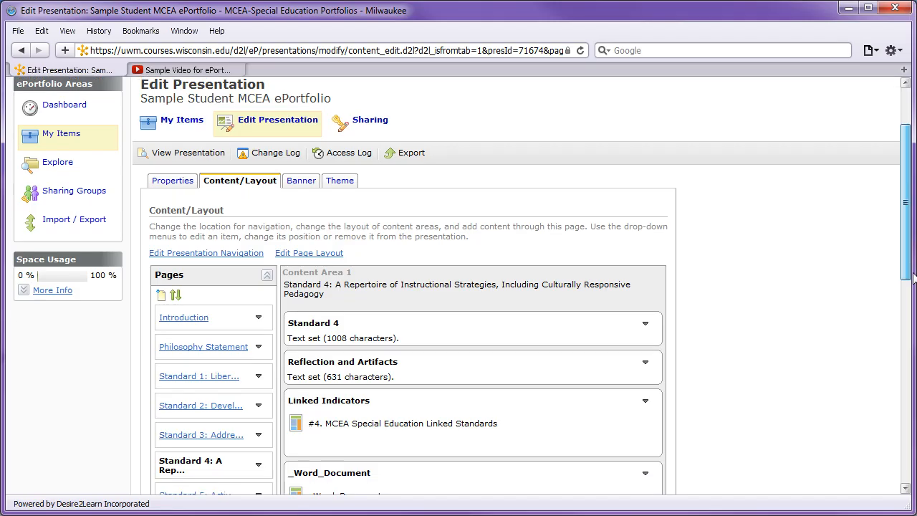
Move the _Word_Document component down one place in Content Area 1, below Photo of Sample Student.
{"action": "scroll", "coordinate": [462, 286], "scroll_direction": "down", "scroll_amount": 3}
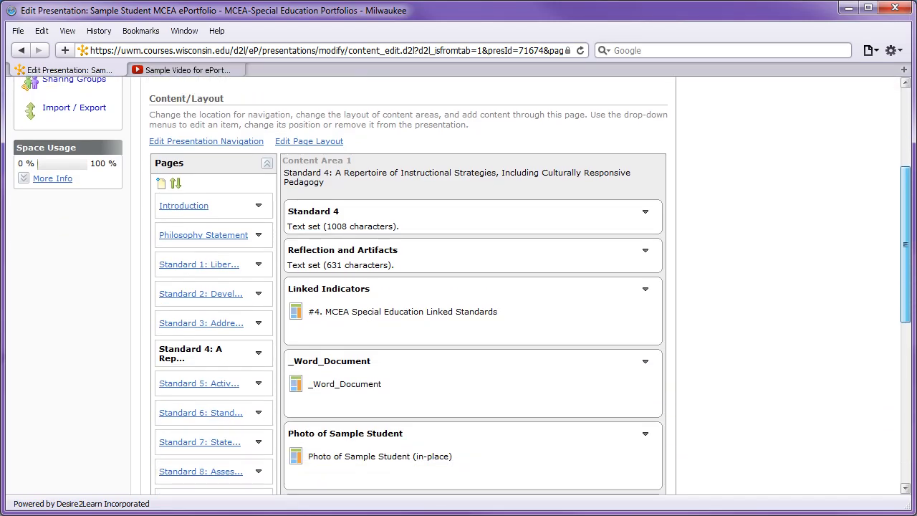
{"action": "left_click", "coordinate": [644, 363]}
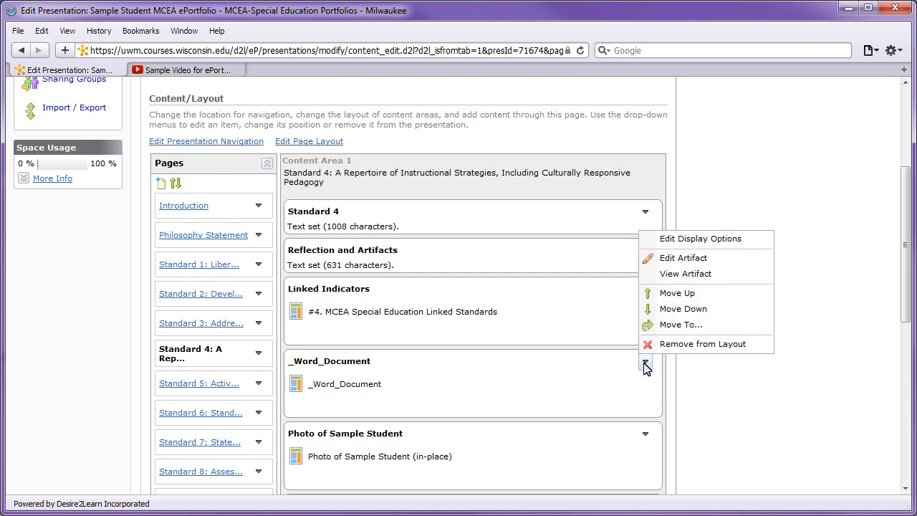
{"action": "left_click", "coordinate": [685, 309]}
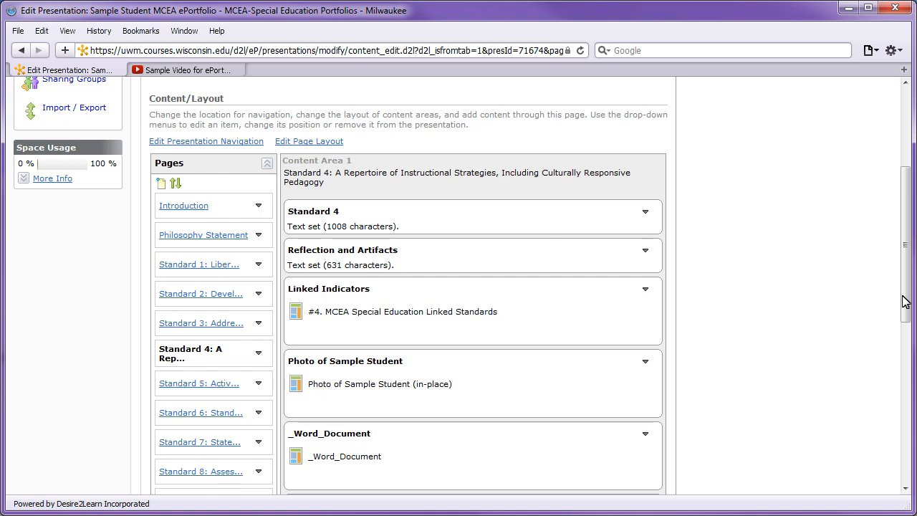
Remove the Lesson plan component from the layout of the Standard 4 page.
{"action": "scroll", "coordinate": [904, 300], "scroll_direction": "down", "scroll_amount": 3}
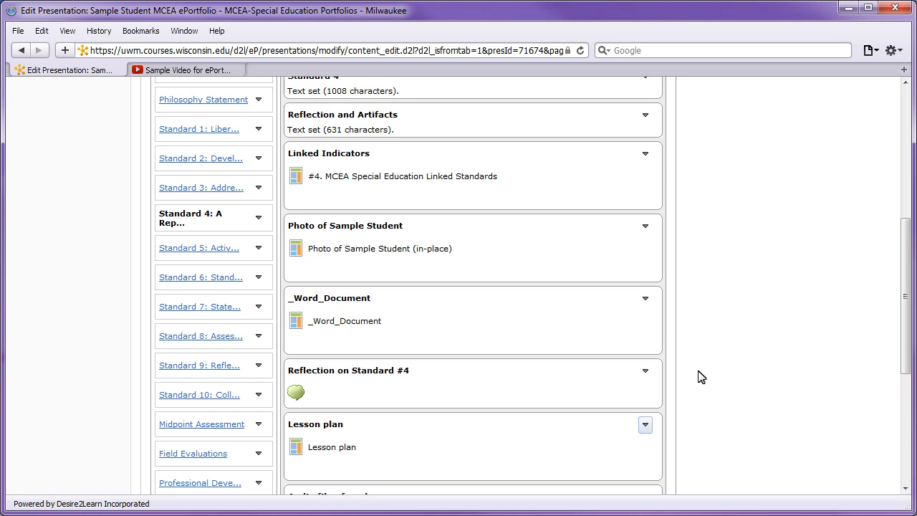
{"action": "left_click", "coordinate": [645, 427]}
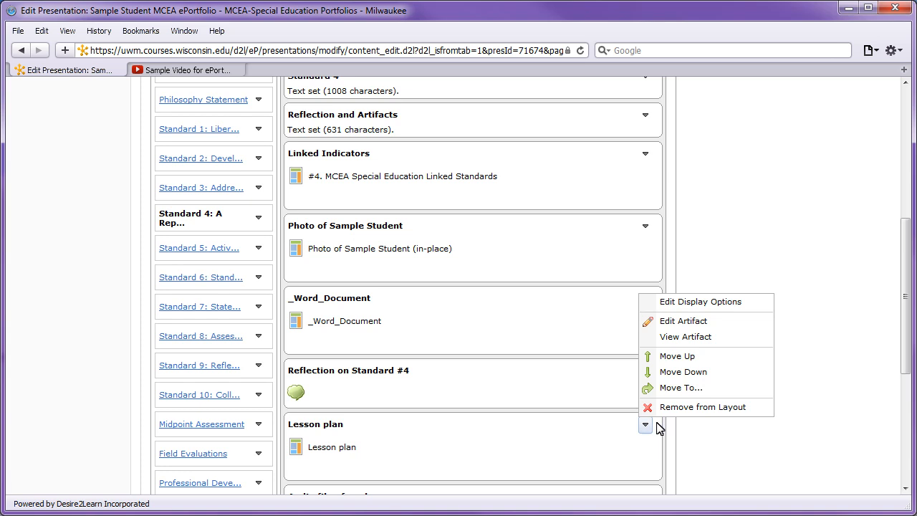
{"action": "left_click", "coordinate": [679, 407]}
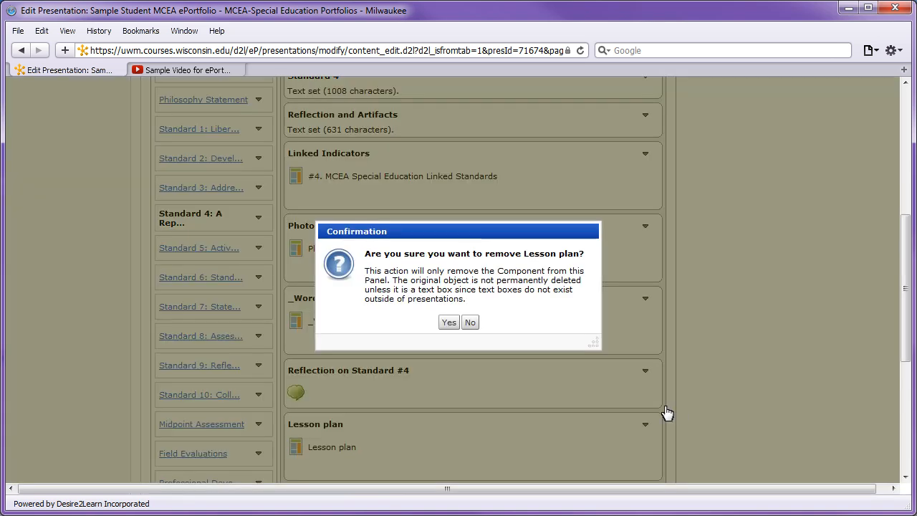
{"action": "left_click", "coordinate": [449, 323]}
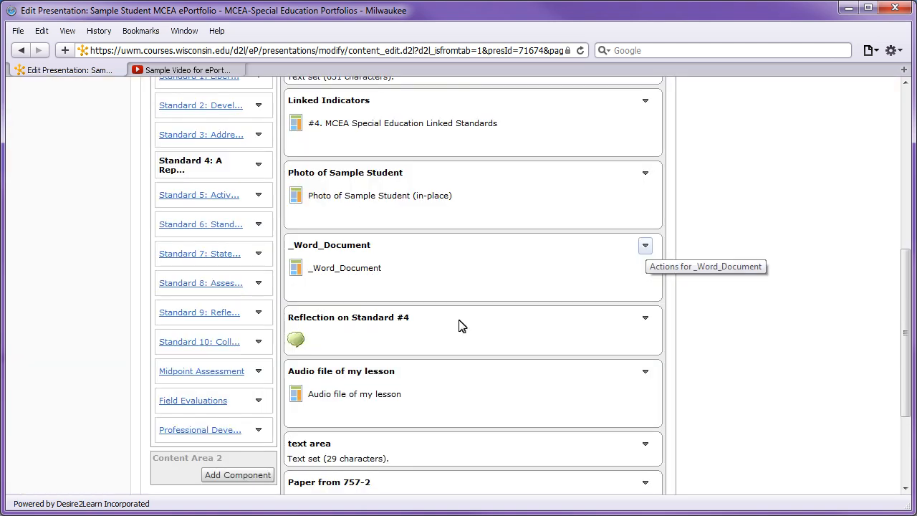
Retitle the _Word_Document component "Lesson Plan", describe it as "This is a Word document containing my lesson plan.", and save its display options.
{"action": "left_click", "coordinate": [644, 247]}
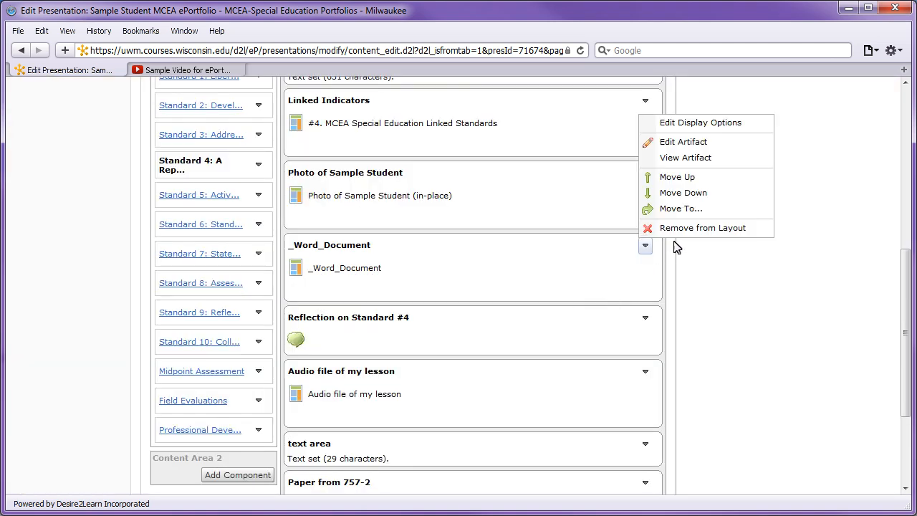
{"action": "left_click", "coordinate": [720, 125]}
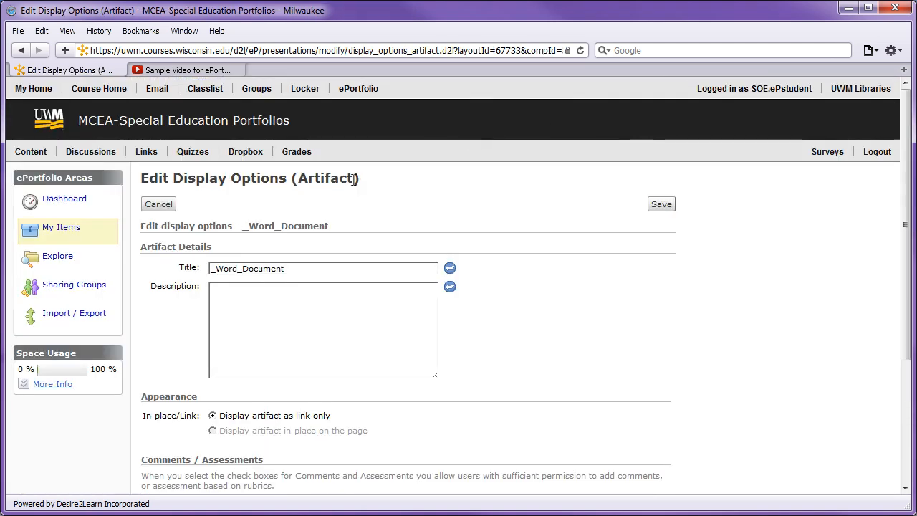
{"action": "left_click_drag", "start_coordinate": [294, 268], "coordinate": [210, 273]}
{"action": "type", "text": "Lesson Plan"}
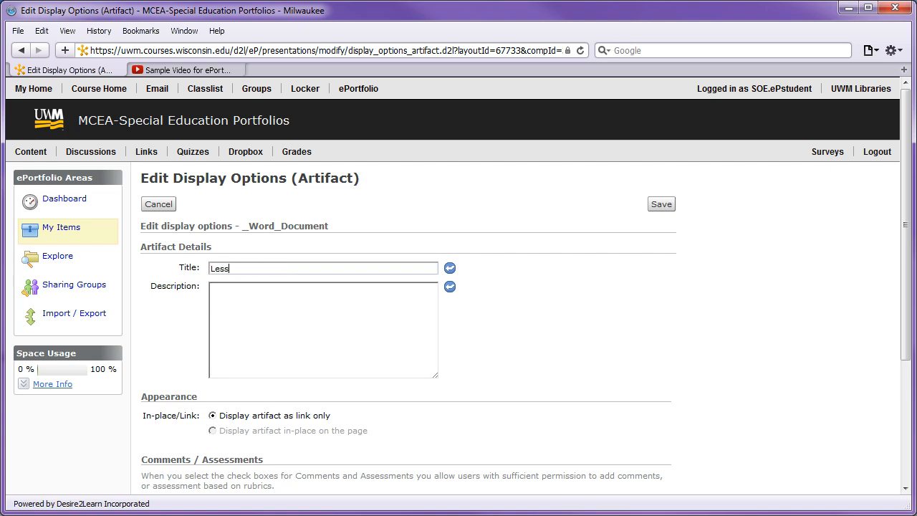
{"action": "left_click", "coordinate": [352, 311]}
{"action": "type", "text": "This is a Word document containing my lesson plan."}
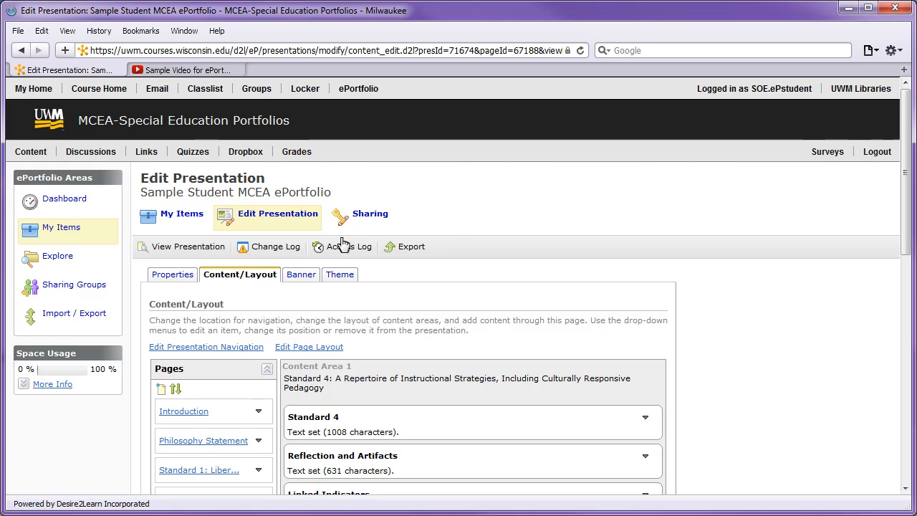
Set the presentation's banner title to "Sample Student" and save the banner.
{"action": "left_click", "coordinate": [308, 278]}
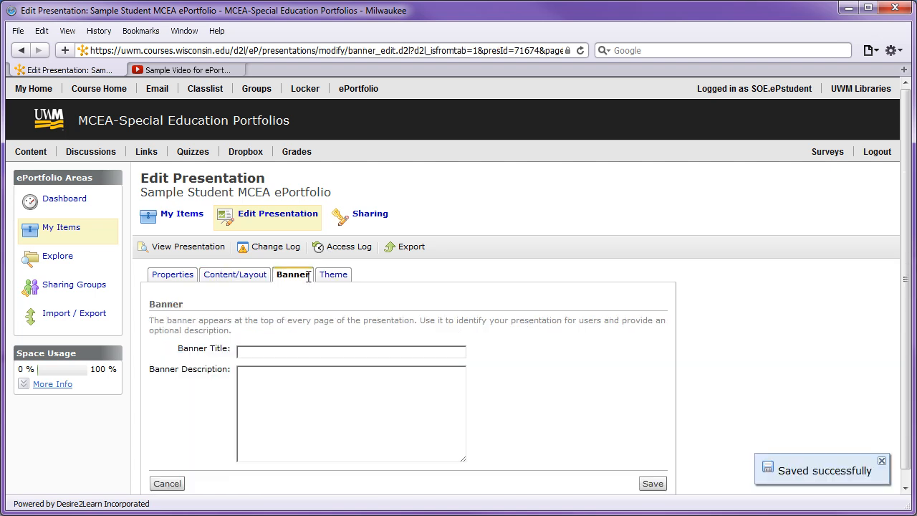
{"action": "left_click", "coordinate": [310, 353]}
{"action": "type", "text": "Sample St"}
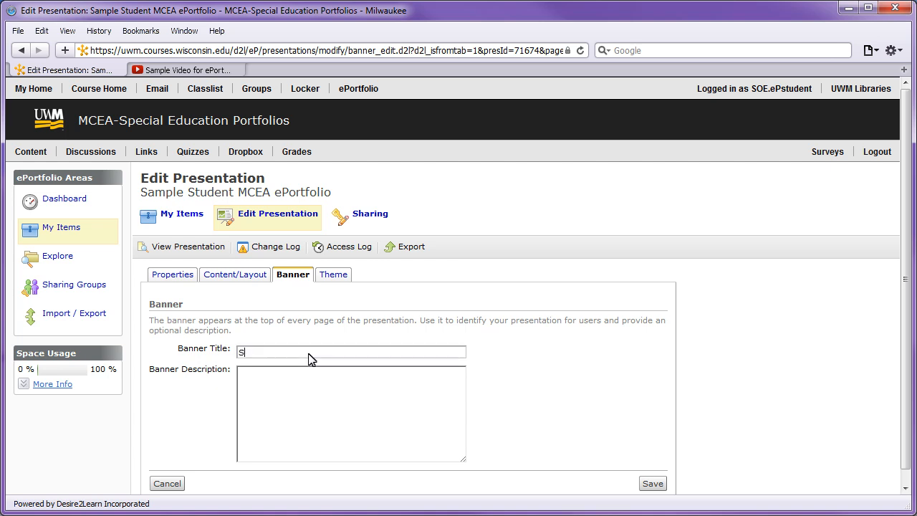
{"action": "type", "text": "udent"}
{"action": "left_click", "coordinate": [652, 484]}
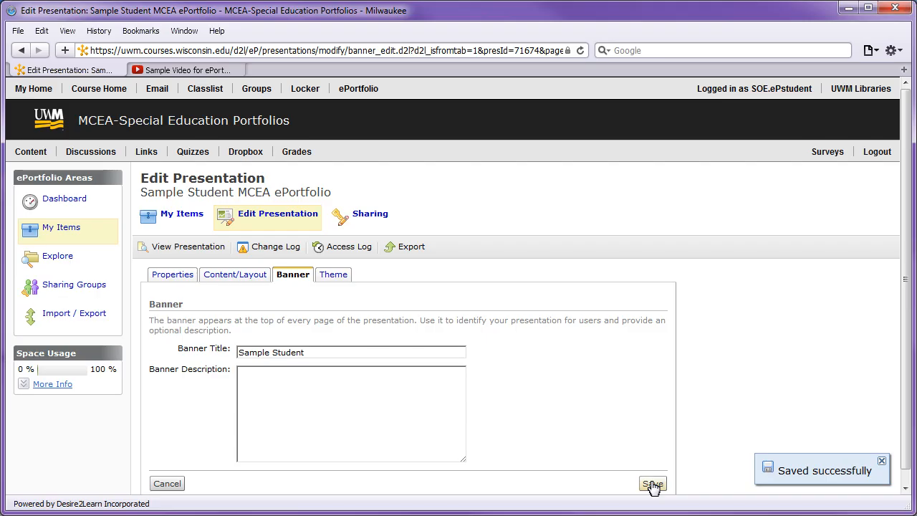
Preview the presentation with the Accent theme, close the preview, and apply Accent as the presentation's theme.
{"action": "left_click", "coordinate": [337, 276]}
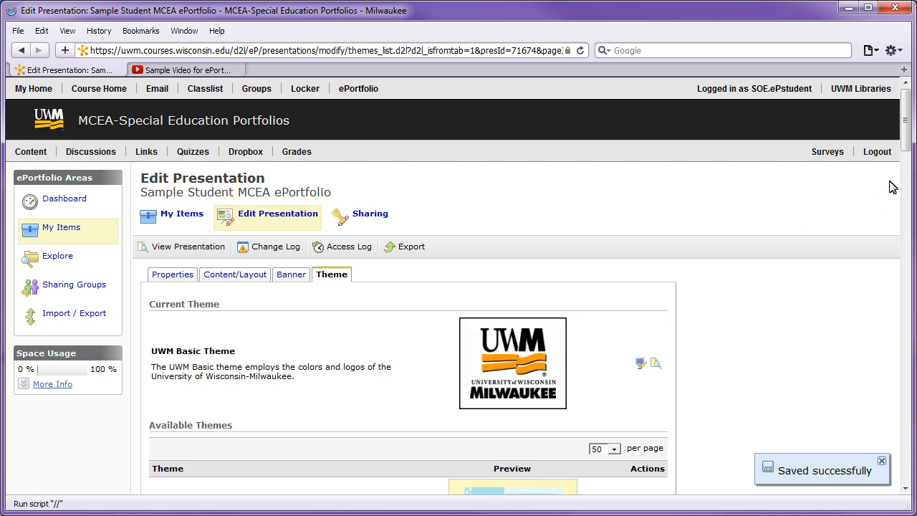
{"action": "scroll", "coordinate": [908, 146], "scroll_direction": "down", "scroll_amount": 10}
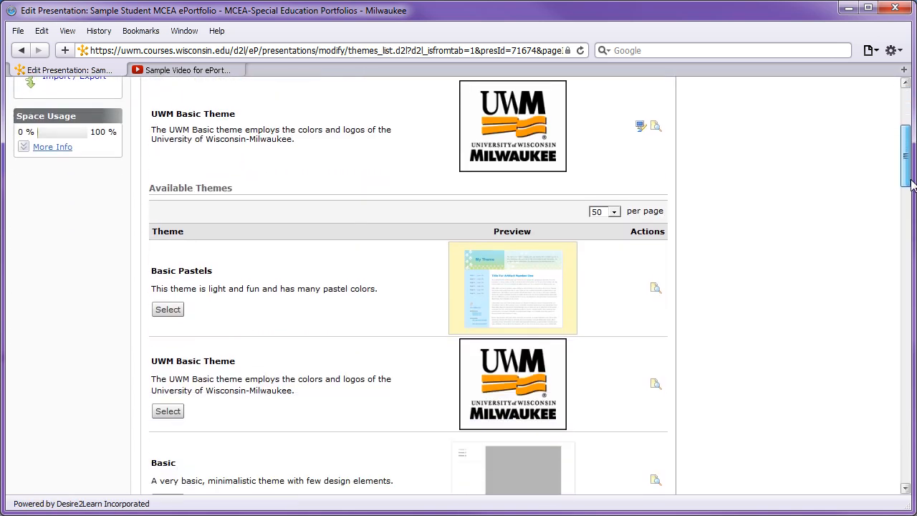
{"action": "scroll", "coordinate": [530, 285], "scroll_direction": "down", "scroll_amount": 4}
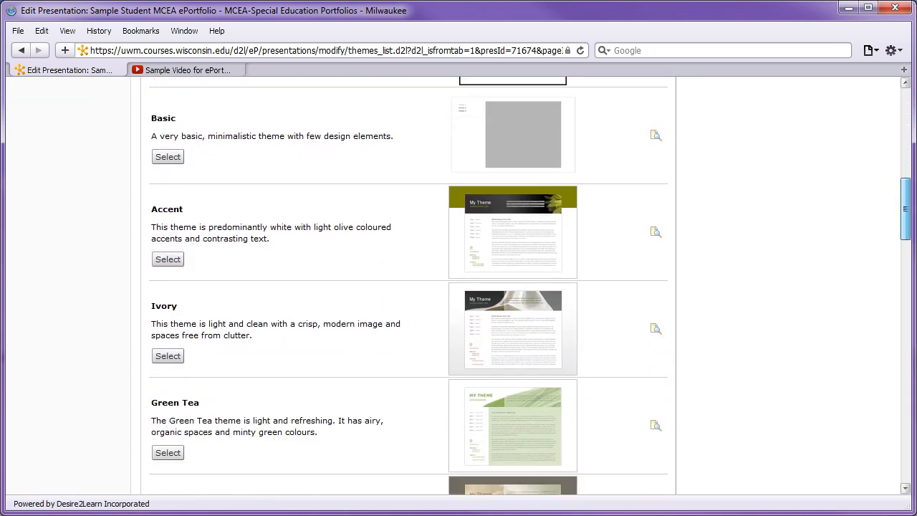
{"action": "left_click", "coordinate": [655, 235]}
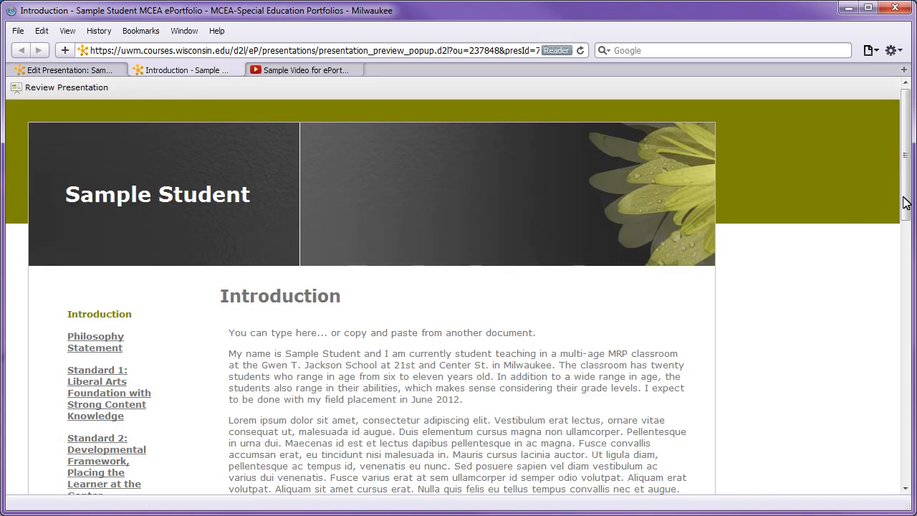
{"action": "scroll", "coordinate": [904, 203], "scroll_direction": "down", "scroll_amount": 8}
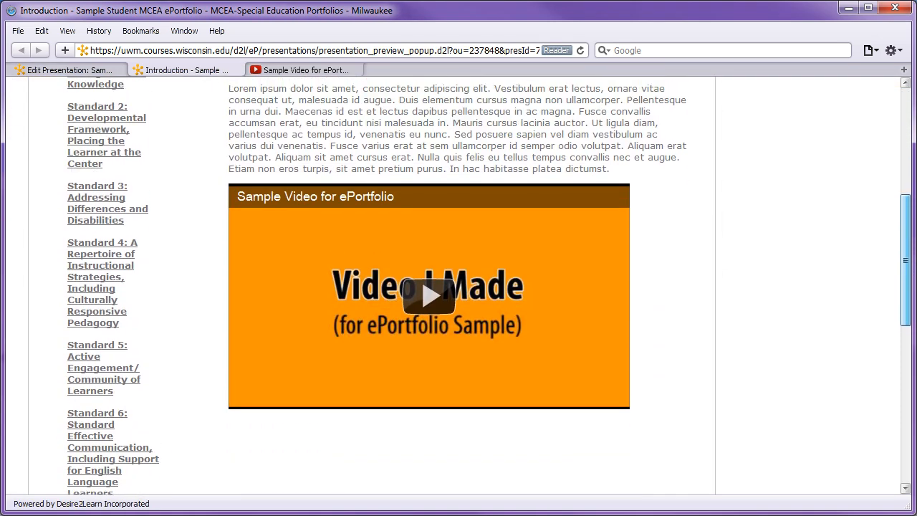
{"action": "scroll", "coordinate": [905, 202], "scroll_direction": "up", "scroll_amount": 8}
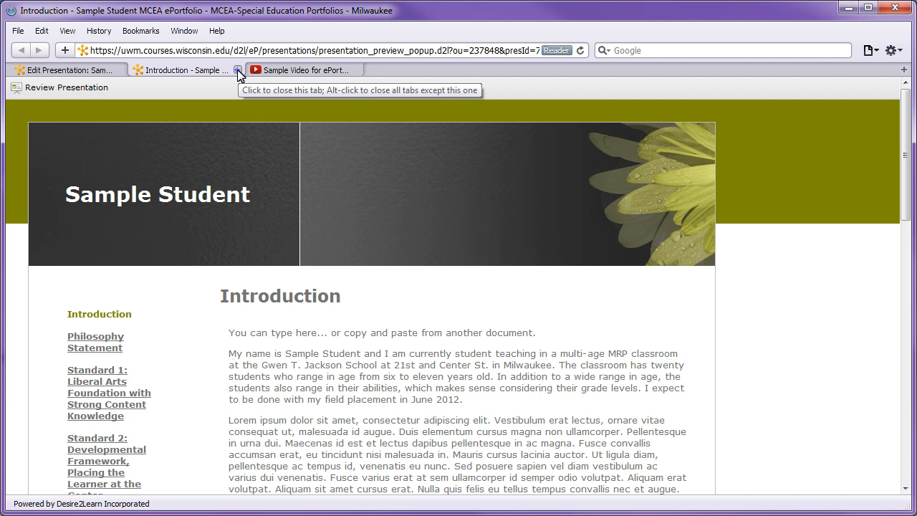
{"action": "left_click", "coordinate": [239, 74]}
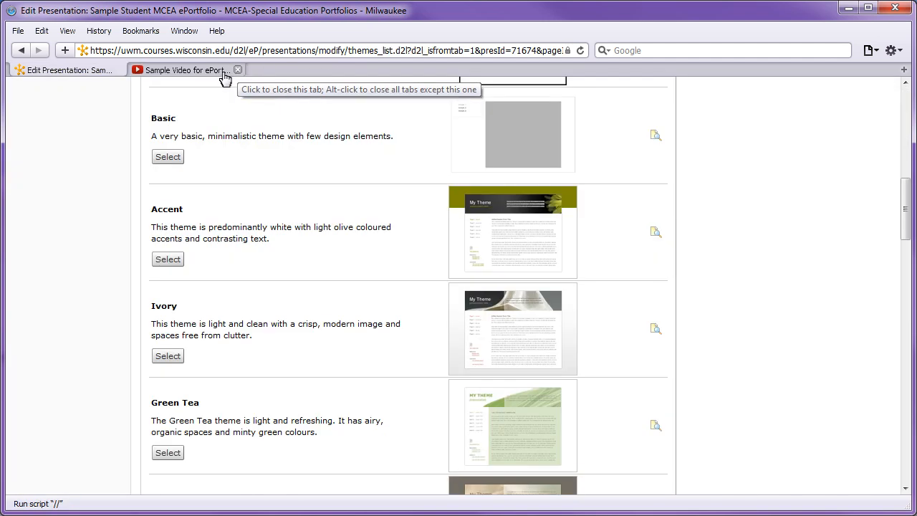
{"action": "left_click", "coordinate": [169, 259]}
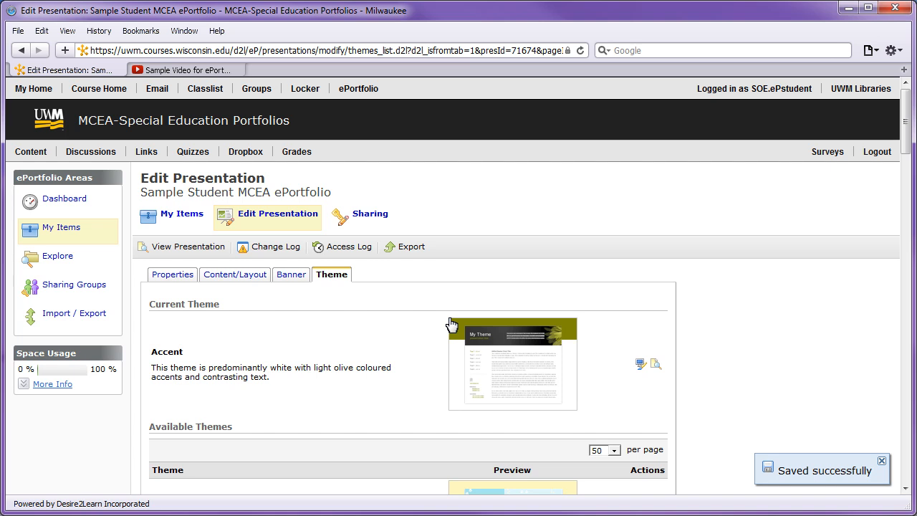
View the presentation's Standard 4 page with the applied theme and close the preview.
{"action": "left_click", "coordinate": [220, 253]}
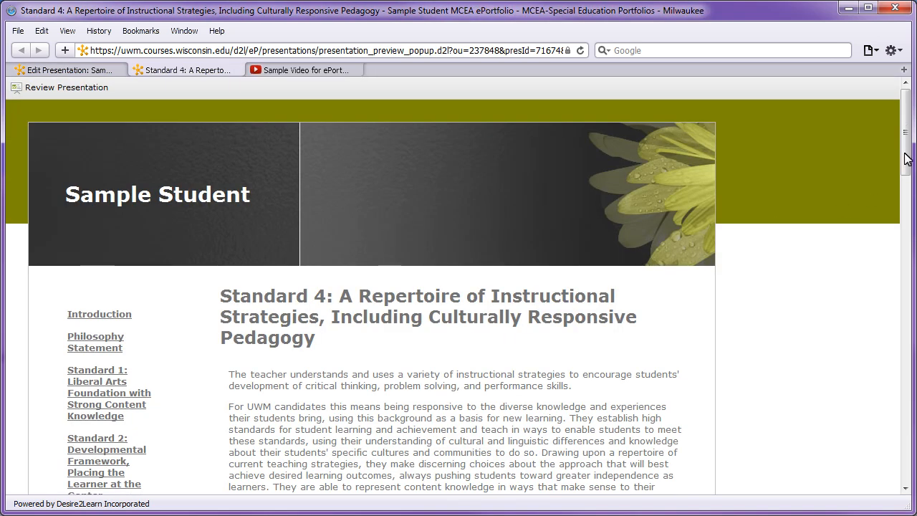
{"action": "mouse_move", "coordinate": [907, 159]}
{"action": "left_mouse_down"}
{"action": "mouse_move", "coordinate": [906, 456]}
{"action": "mouse_move", "coordinate": [905, 158]}
{"action": "left_mouse_up"}
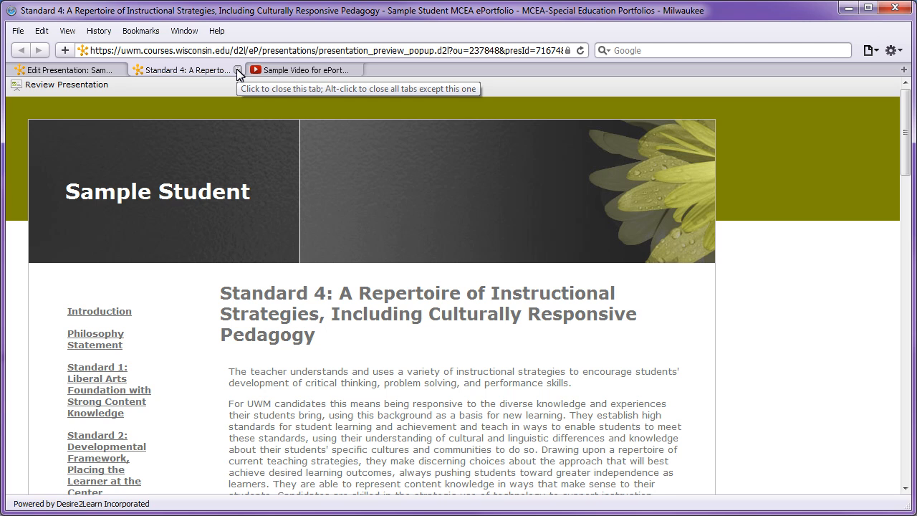
{"action": "left_click", "coordinate": [238, 69]}
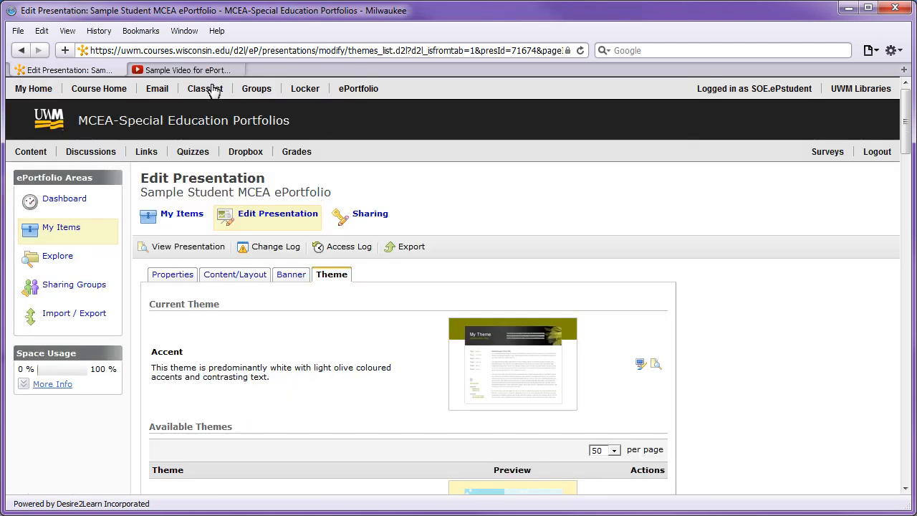
Return to My Items and open the Sample Student MCEA ePortfolio for viewing.
{"action": "left_click", "coordinate": [187, 214]}
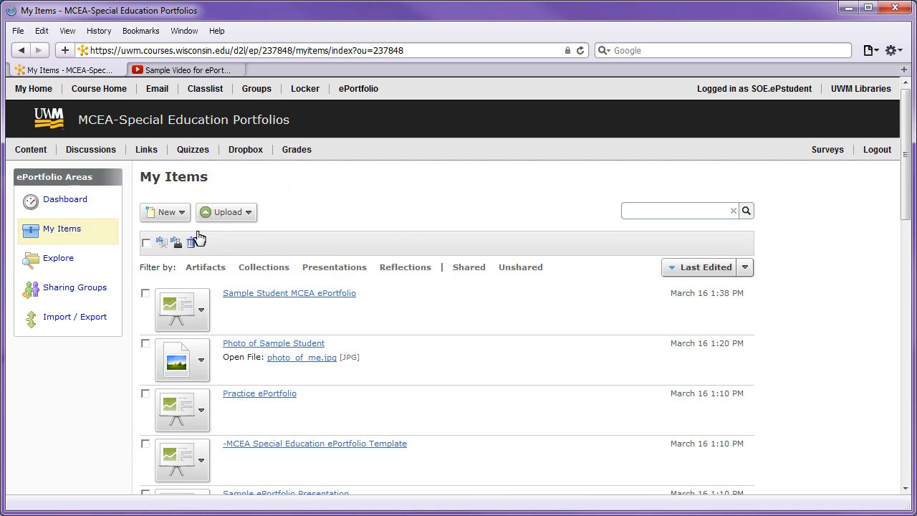
{"action": "left_click", "coordinate": [201, 313]}
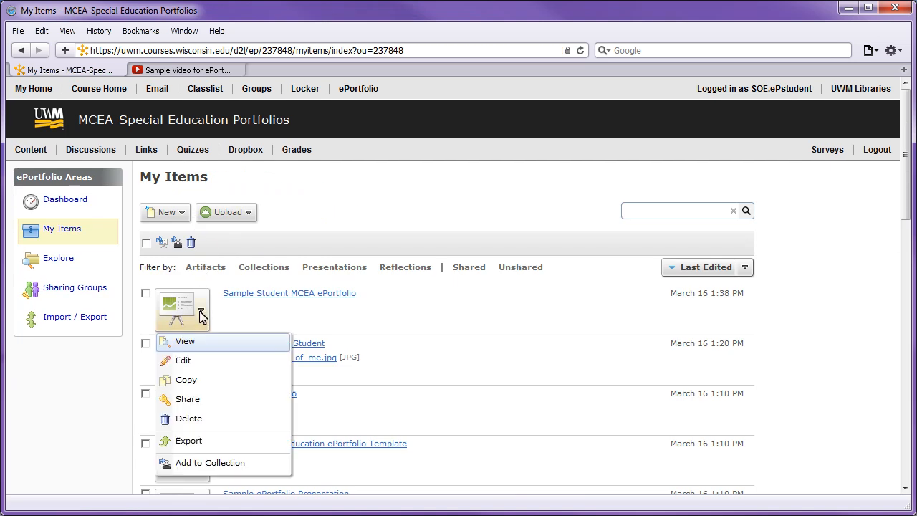
{"action": "left_click", "coordinate": [207, 351]}
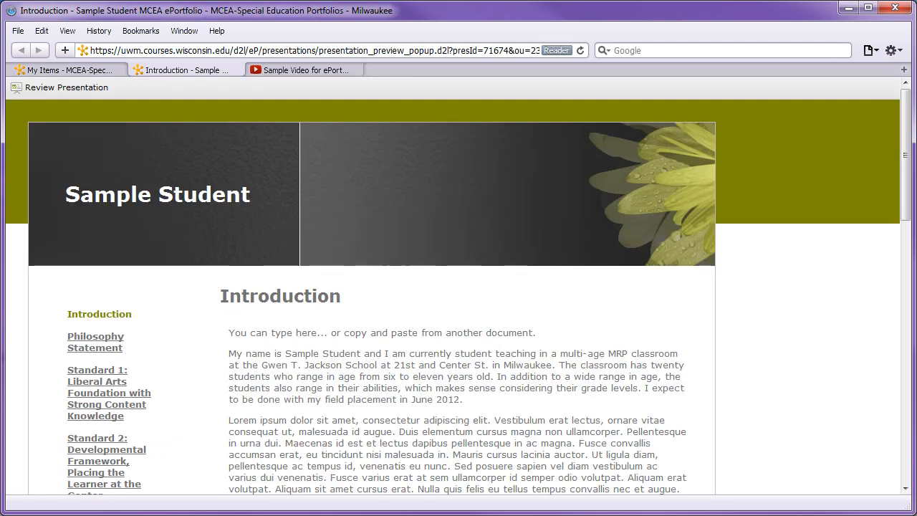